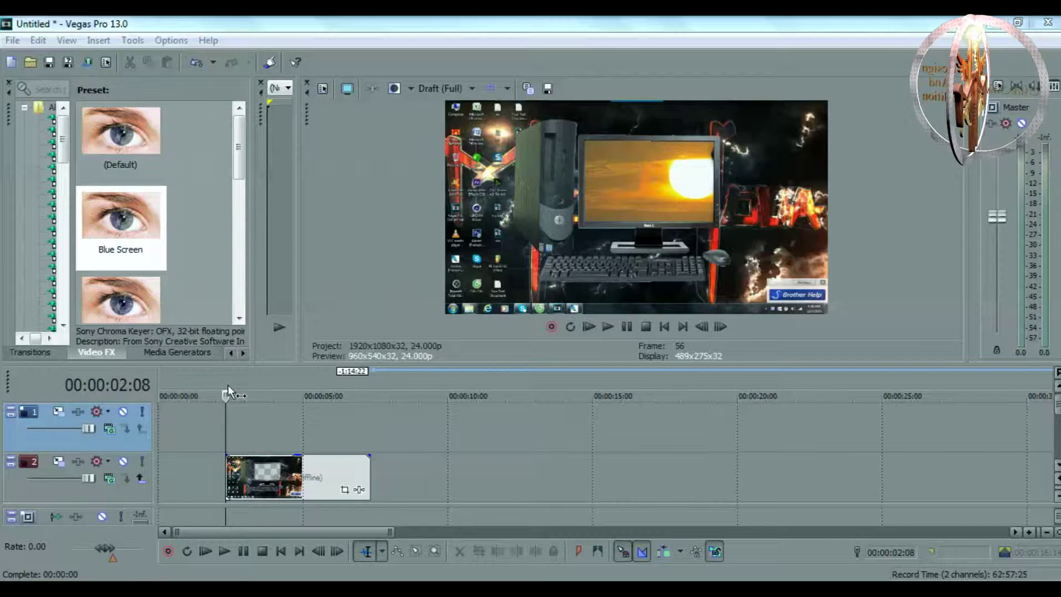
Step: Play the computer-screen composite on the Vegas Pro timeline to preview the finished effect
key("space")
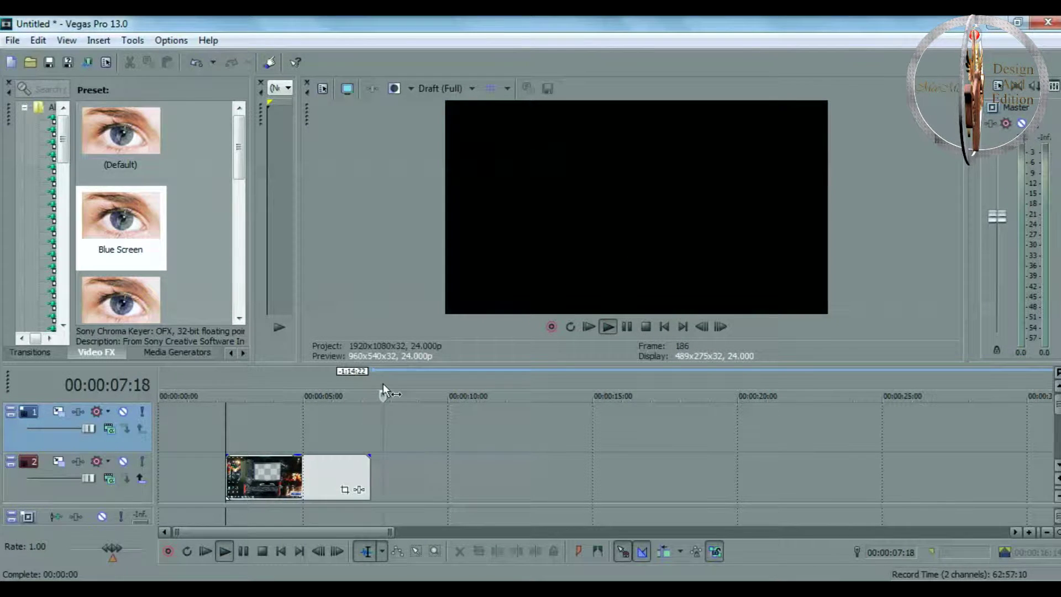
left_click(291, 419)
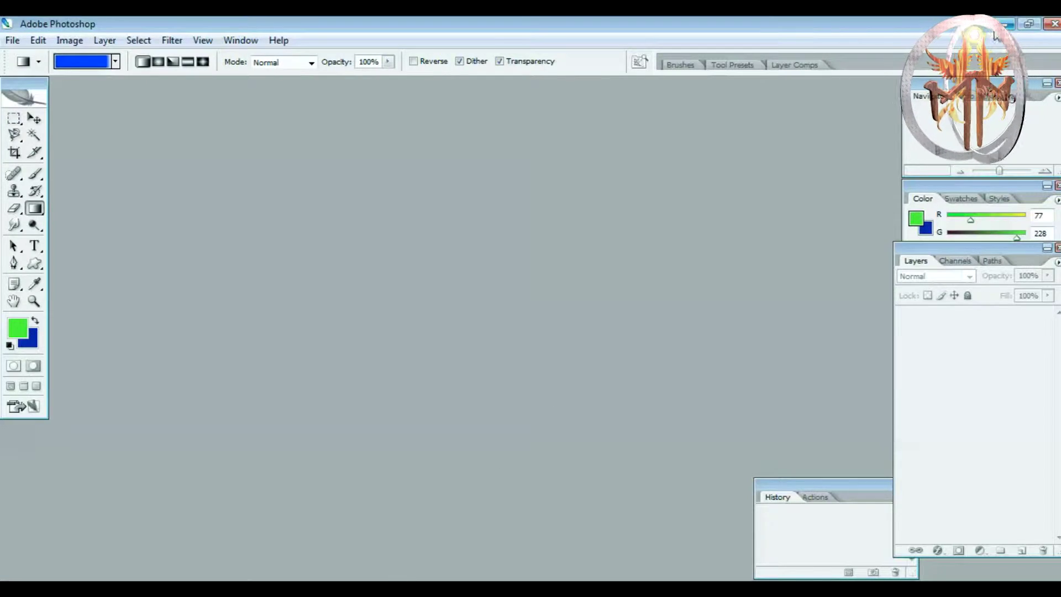
Step: Bring up the Notepad note, highlight "Photoshop" and "vegas" in it, and return to Photoshop
left_click(1005, 24)
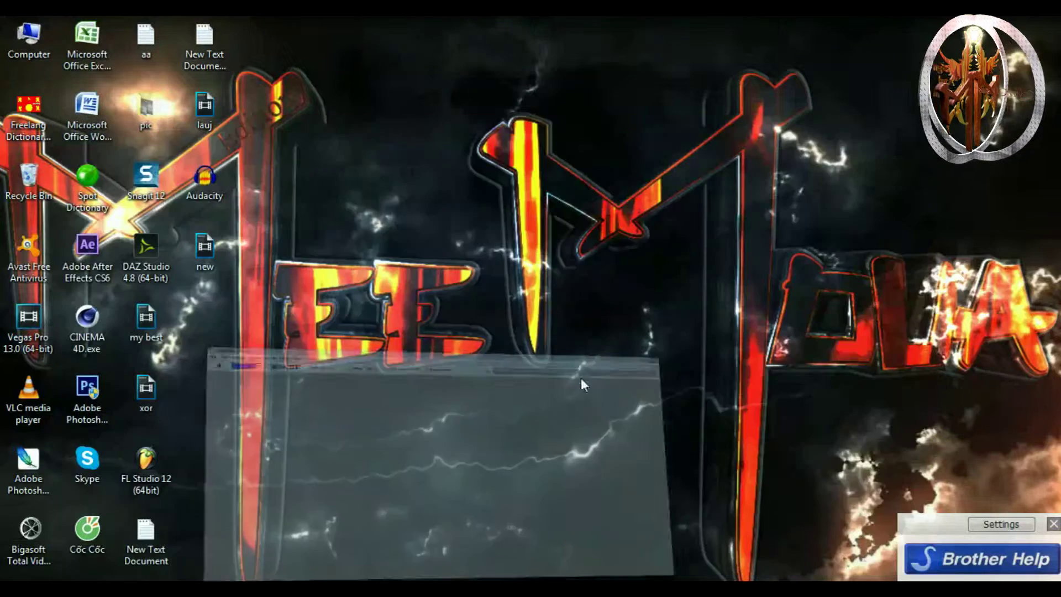
key("alt+Tab")
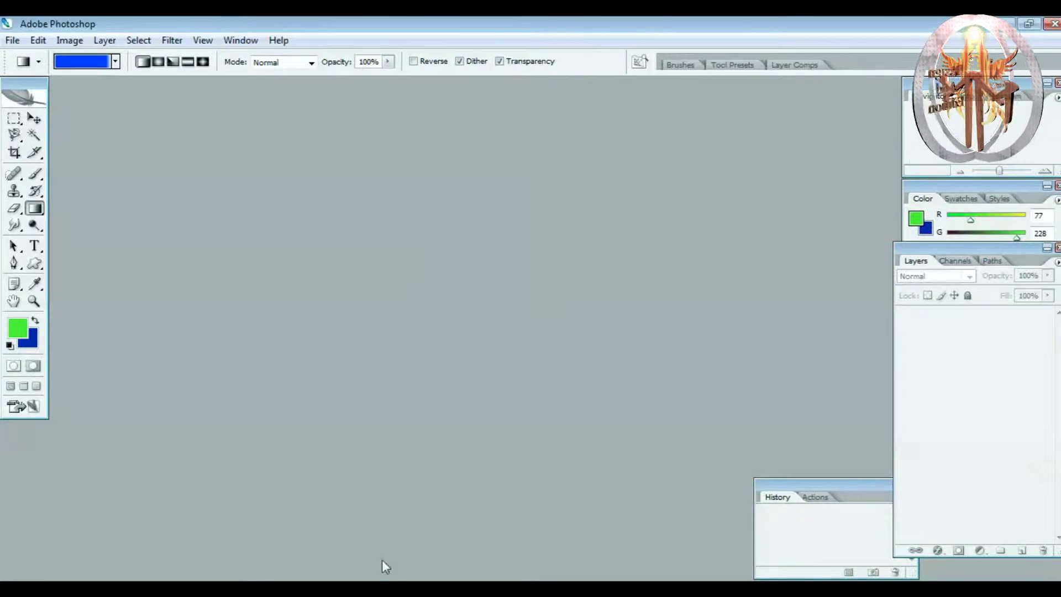
key("alt+Tab")
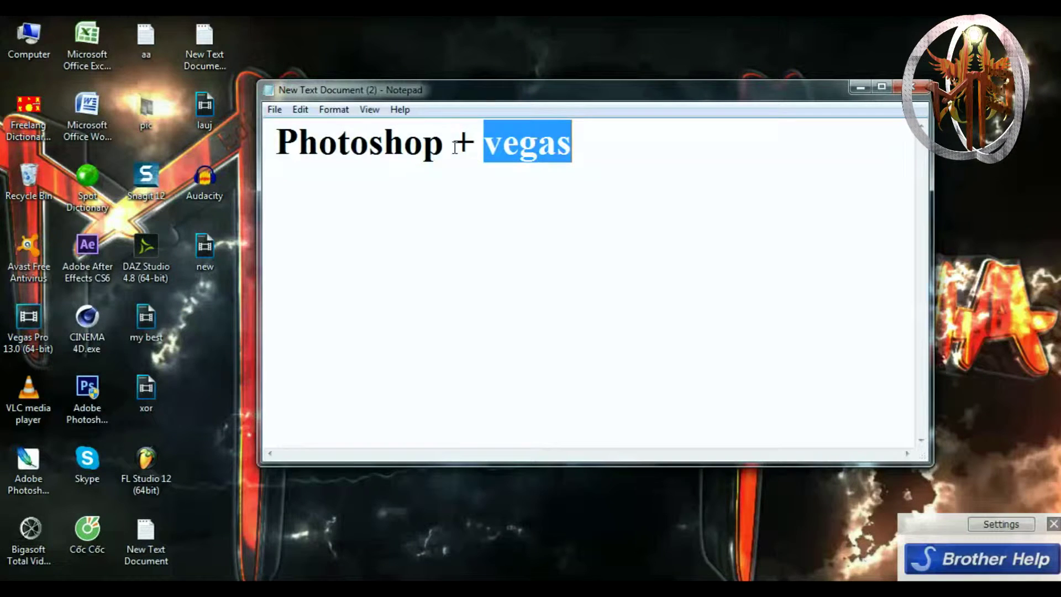
double_click(403, 160)
left_click_drag(486, 142, 678, 167)
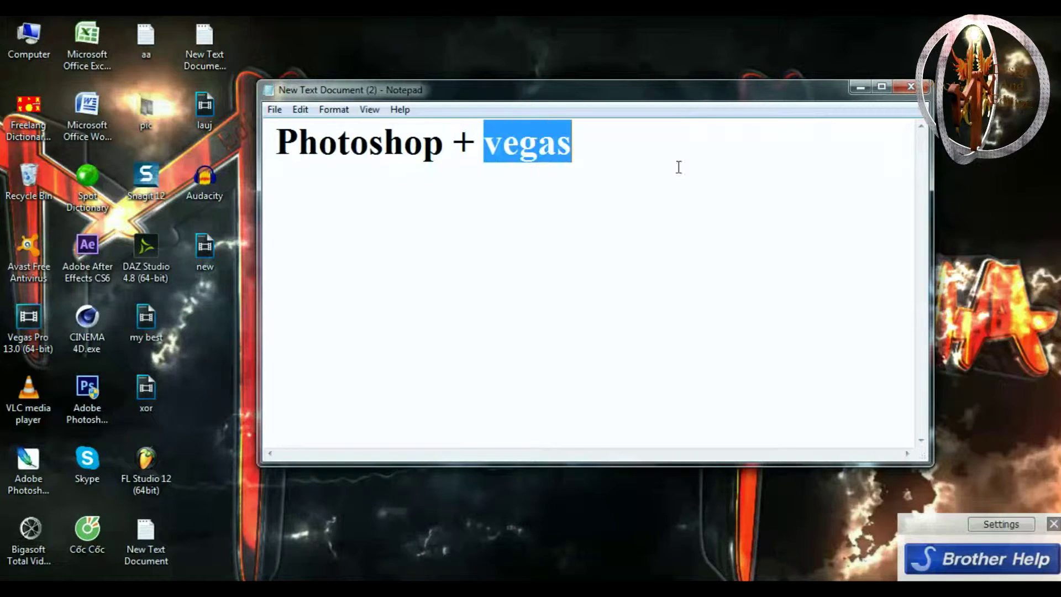
left_click(860, 87)
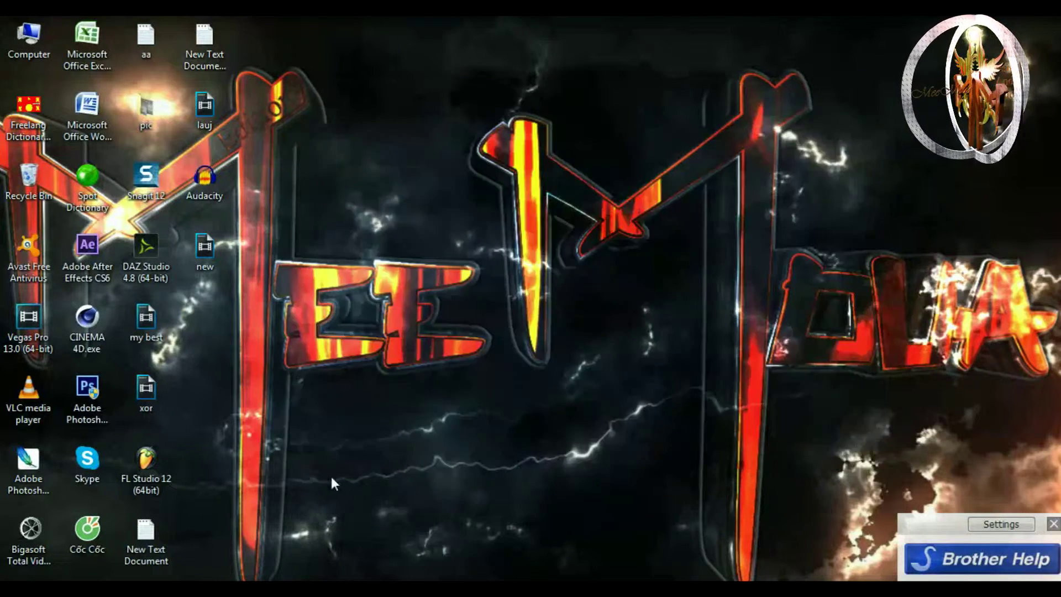
key("alt+Tab")
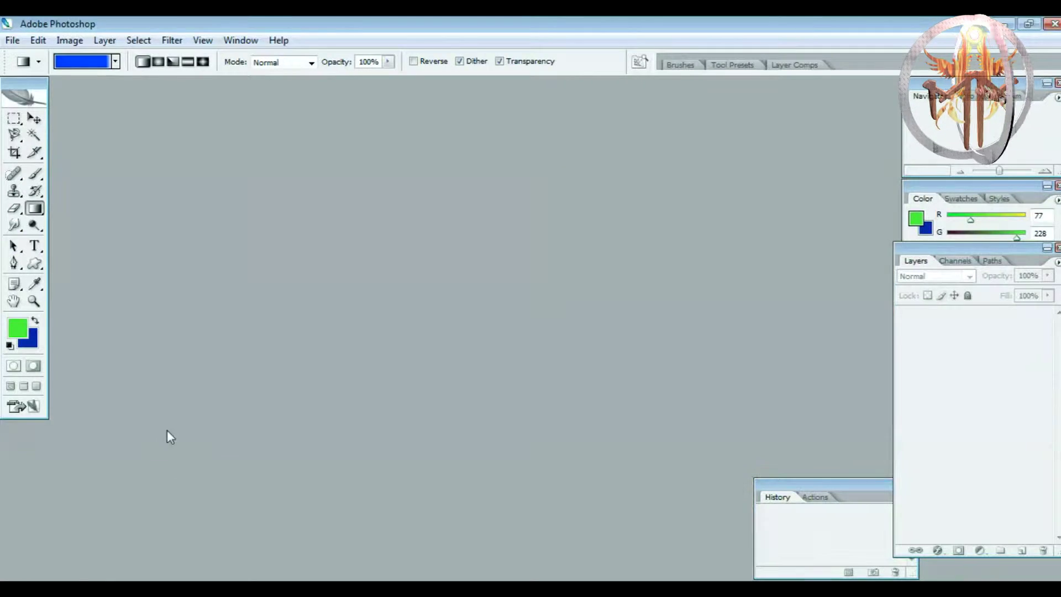
left_click(105, 522)
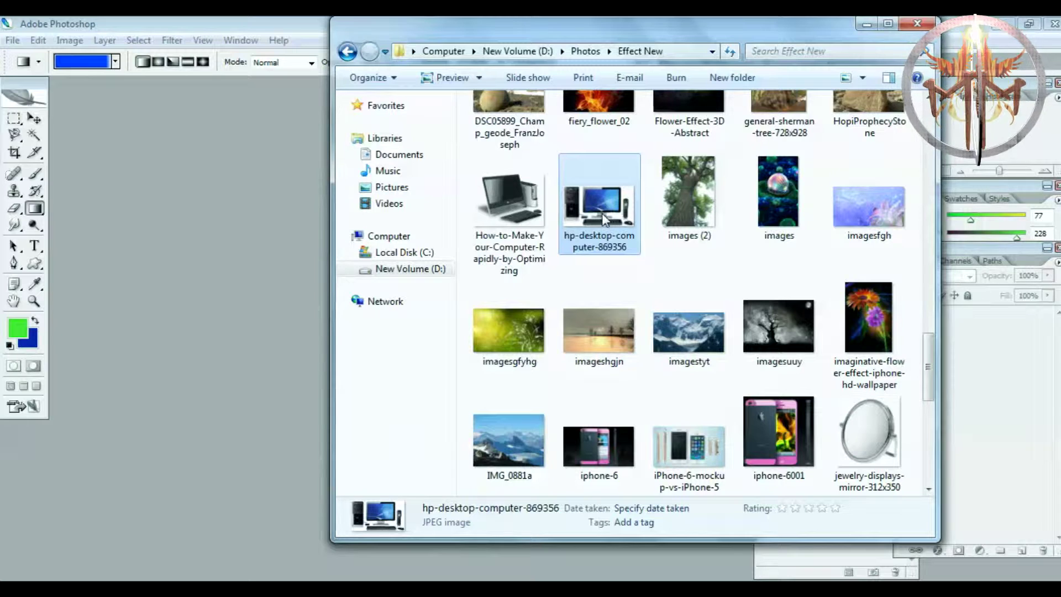
left_click_drag(601, 214, 260, 222)
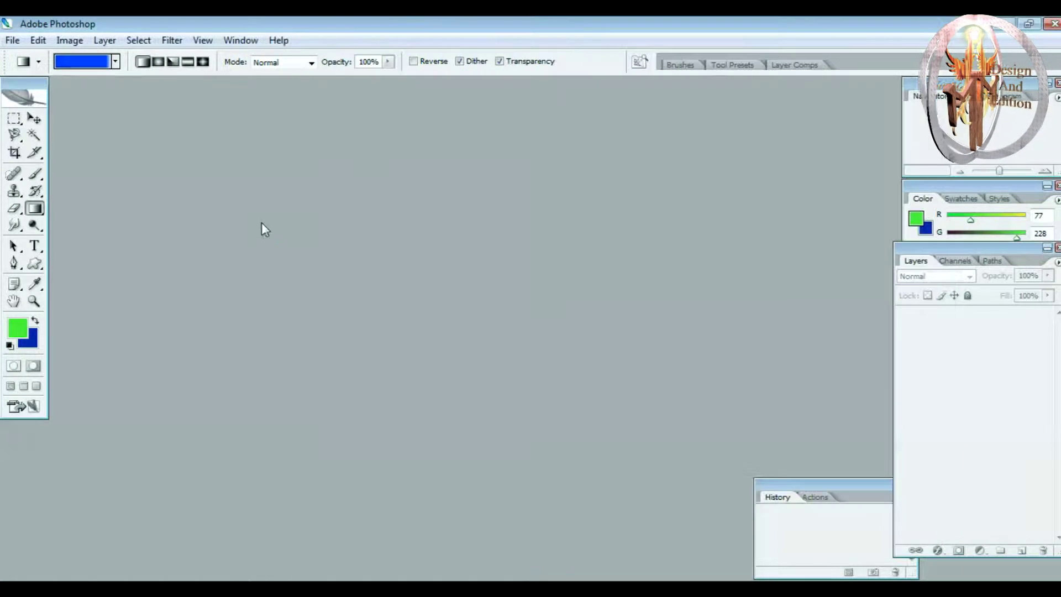
left_click_drag(290, 83, 564, 111)
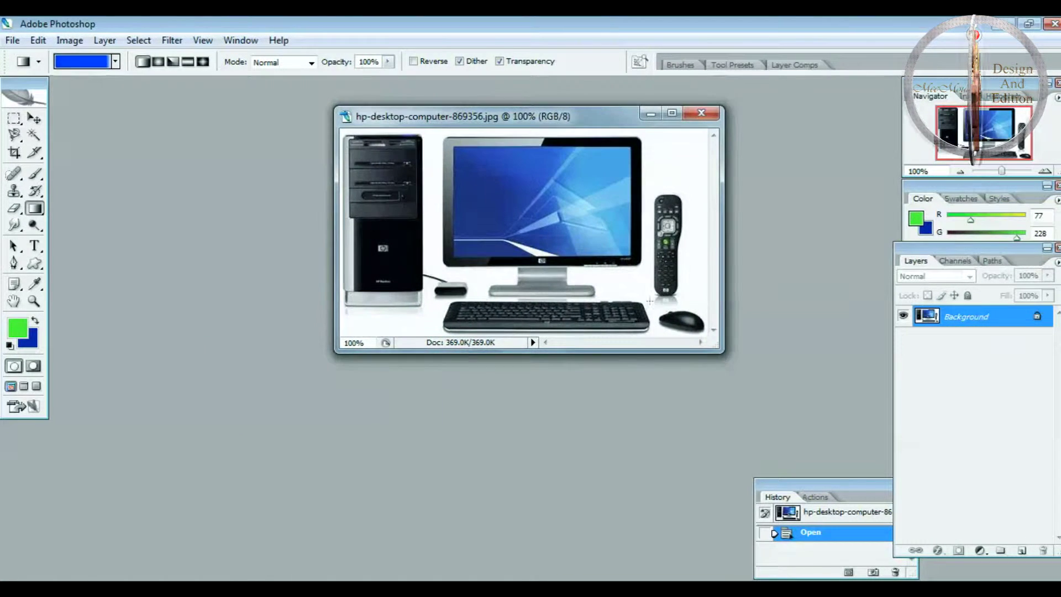
left_click(701, 112)
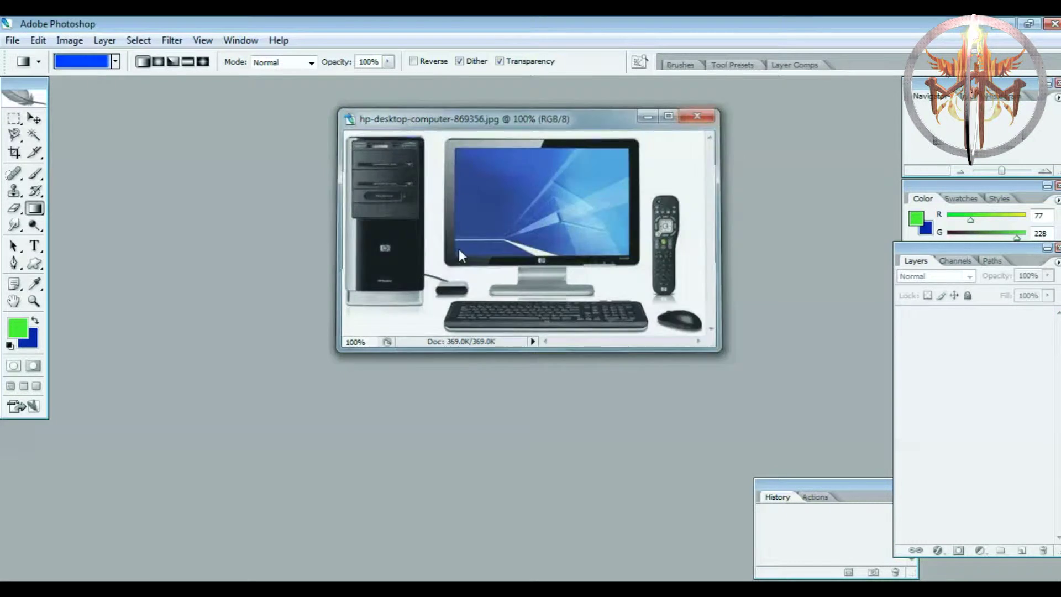
Step: Open the dell-desktop-computer-images picture from the Effect New folder in Photoshop
mouse_move(188, 587)
left_click(136, 523)
left_click(587, 282)
scroll(927, 362, "up", 5)
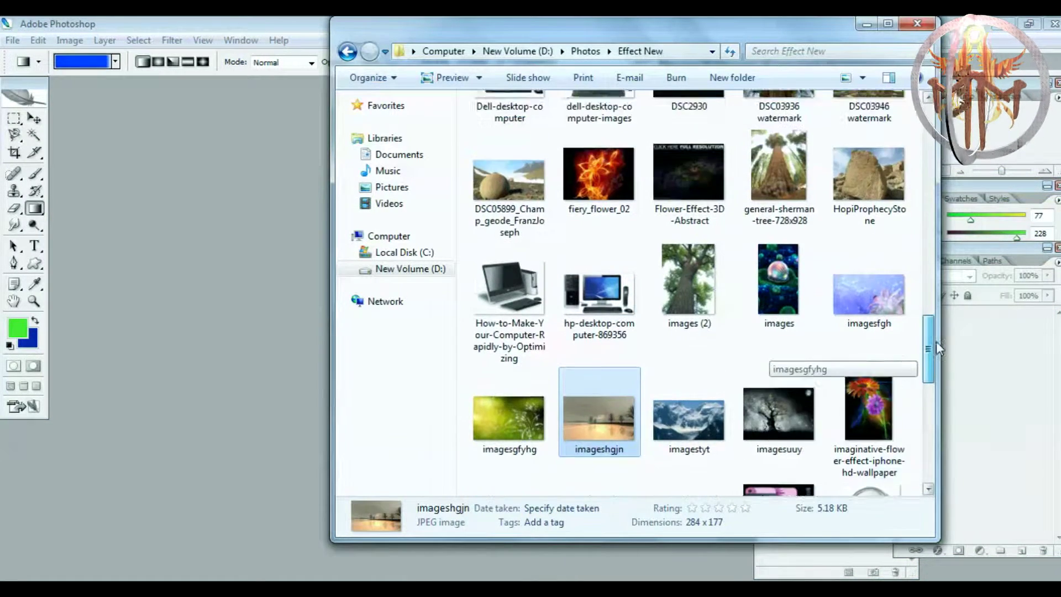
left_click(615, 323)
left_click_drag(615, 323, 276, 280)
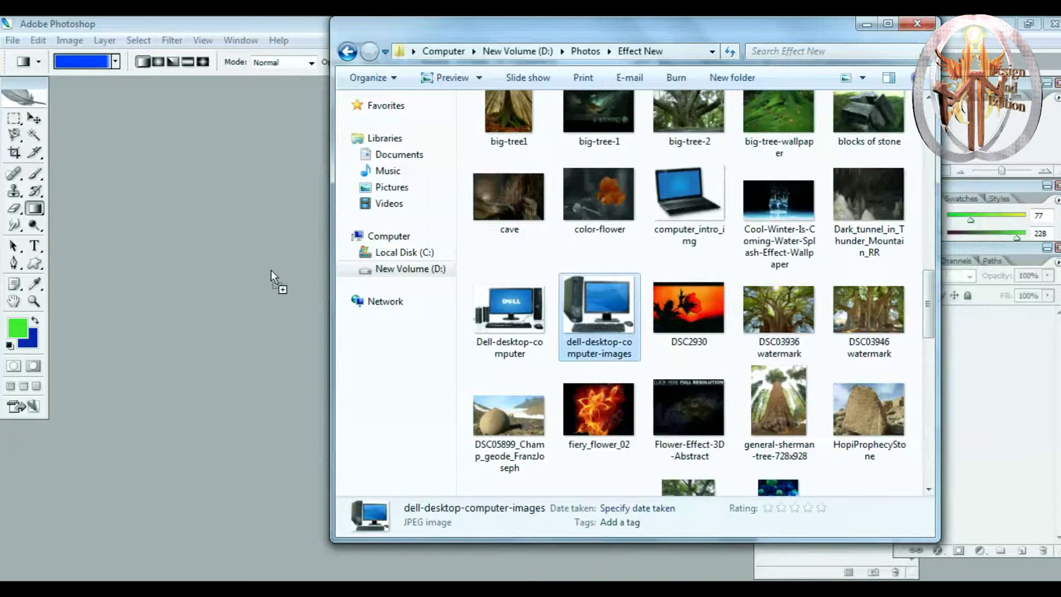
left_click_drag(314, 96, 480, 113)
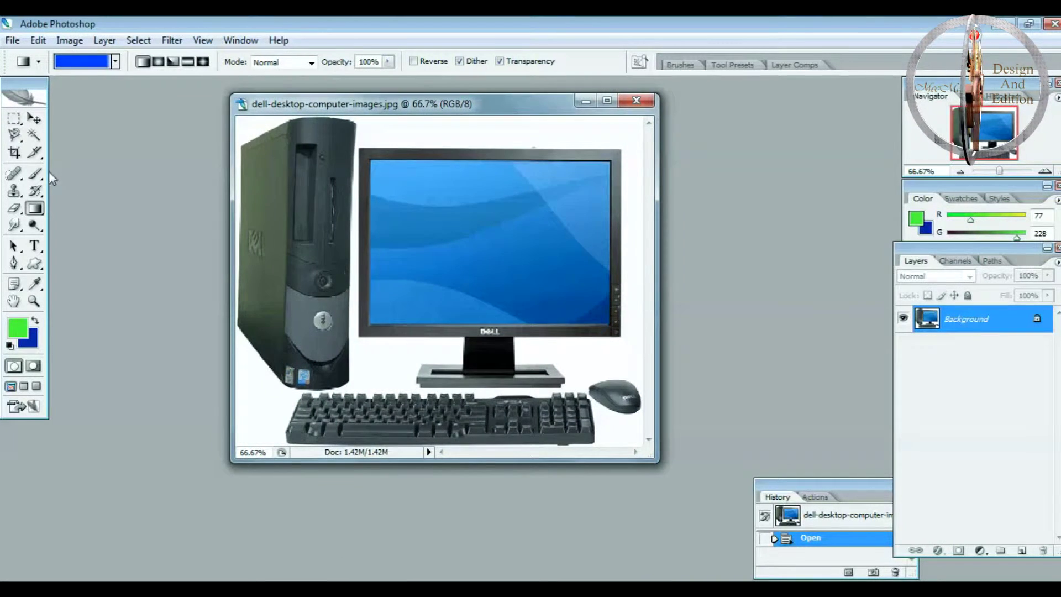
left_click(12, 41)
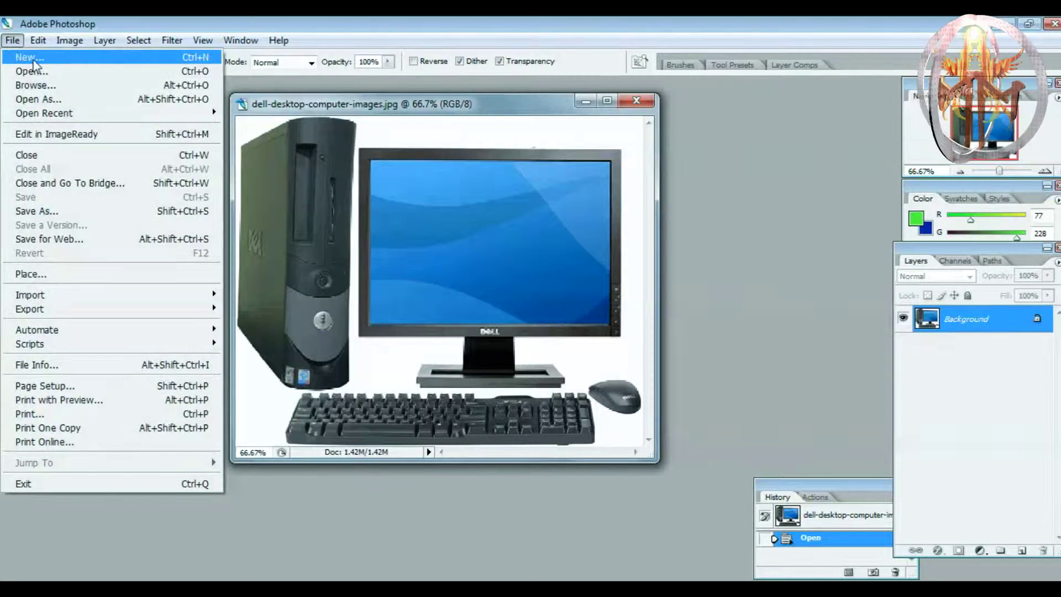
left_click(24, 57)
left_click(727, 125)
Step: Create a new RGB document 15 cm wide and 12 cm high at 300 pixels/inch with a white background
left_click(12, 40)
left_click(22, 58)
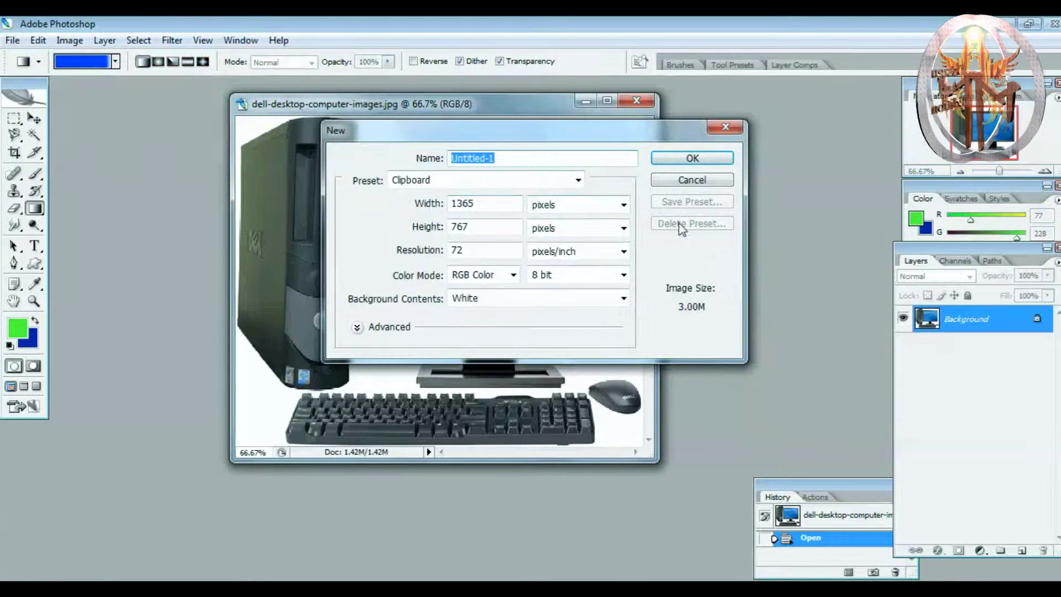
left_click(417, 207)
left_click(564, 205)
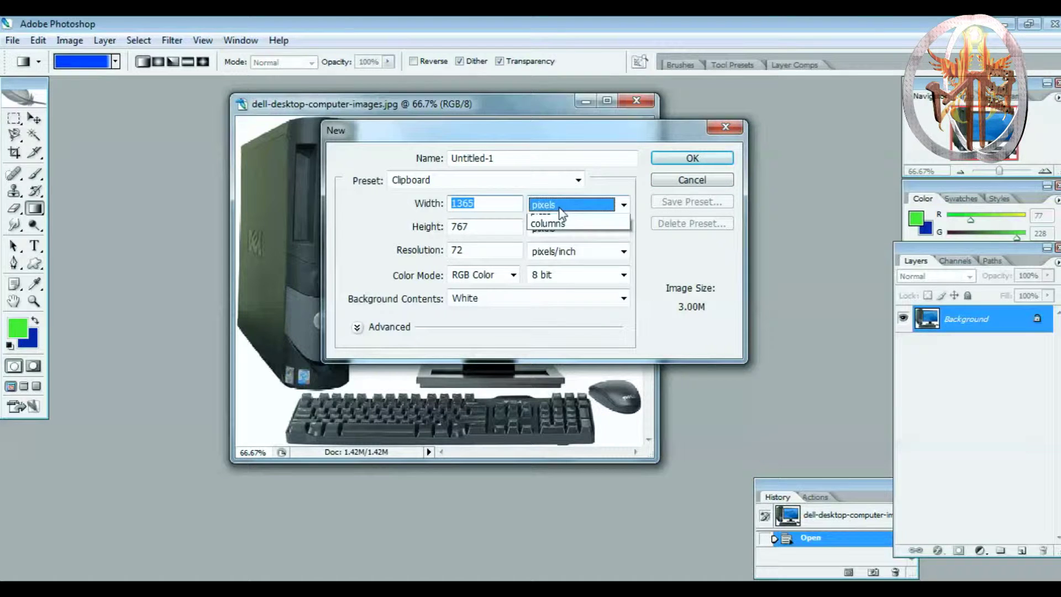
left_click(560, 245)
left_click(502, 206)
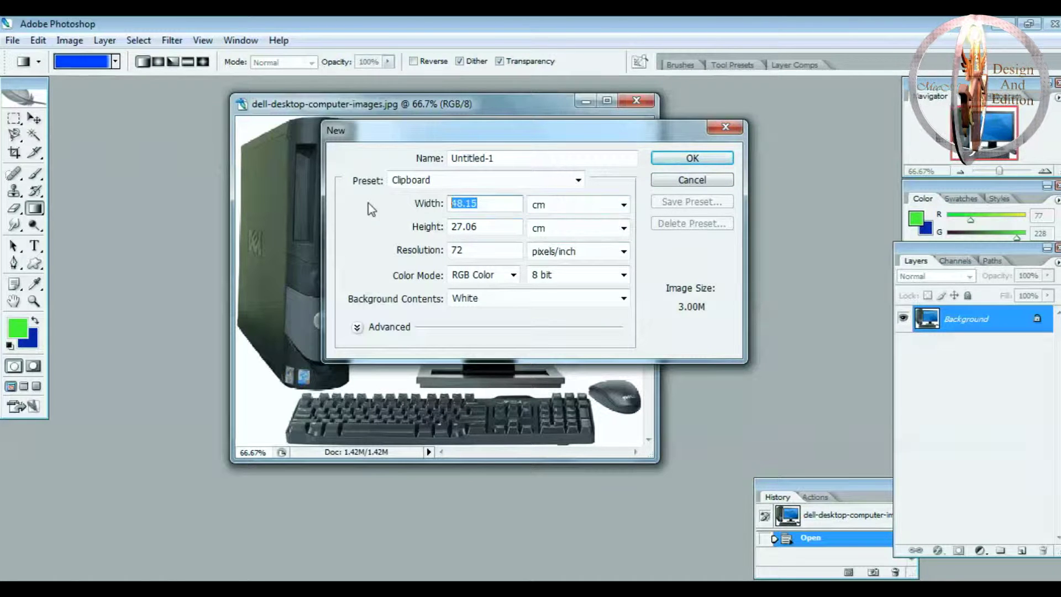
type("15")
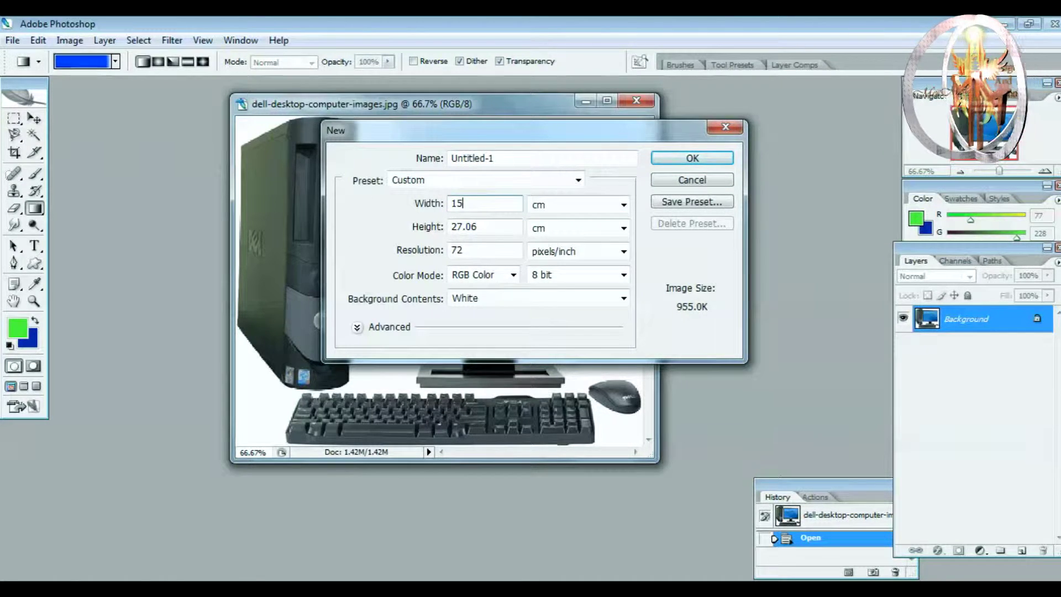
key("Tab")
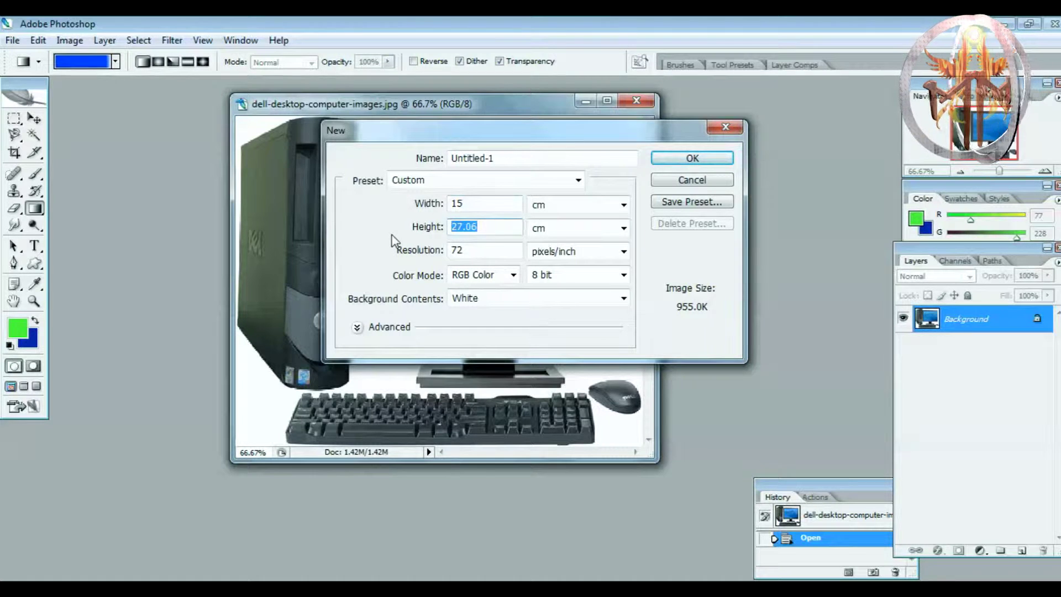
type("12")
key("Tab")
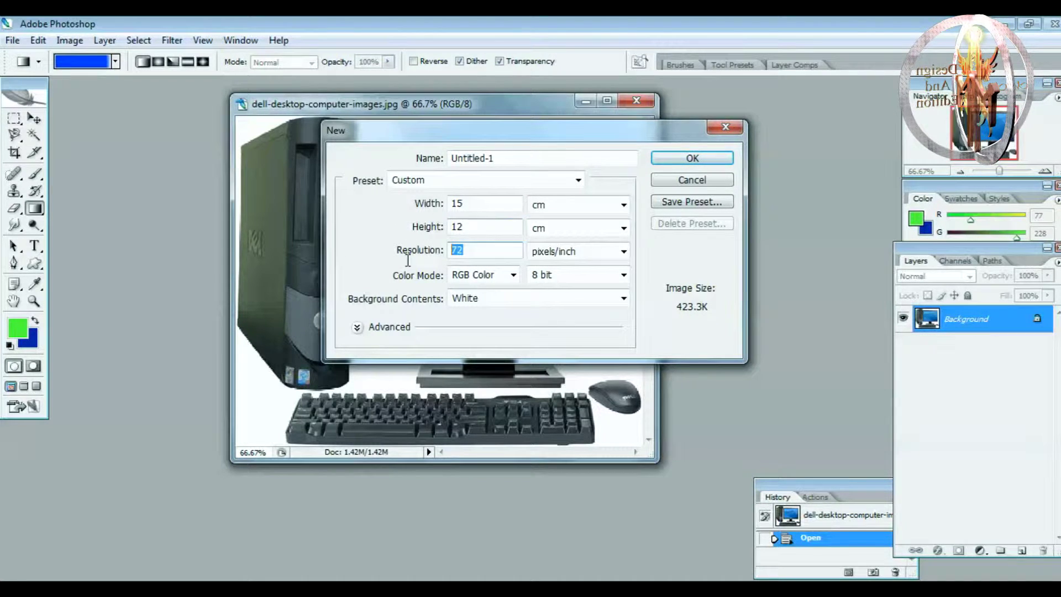
type("300")
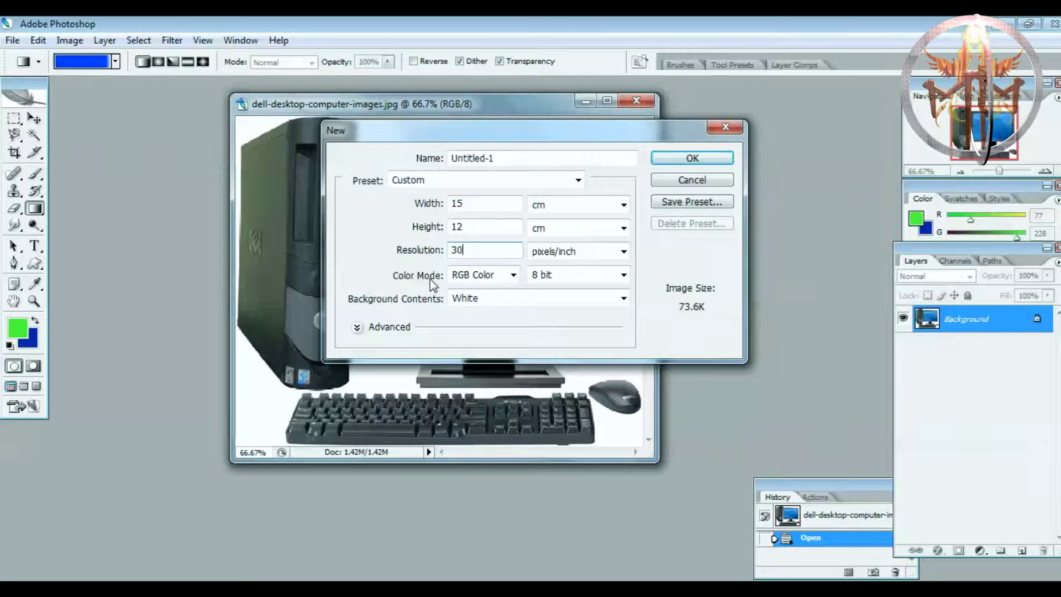
left_click(692, 158)
Step: Copy the Dell computer picture into the Untitled-1 document with the Move tool and position it near the middle of the canvas
left_click_drag(489, 109, 580, 118)
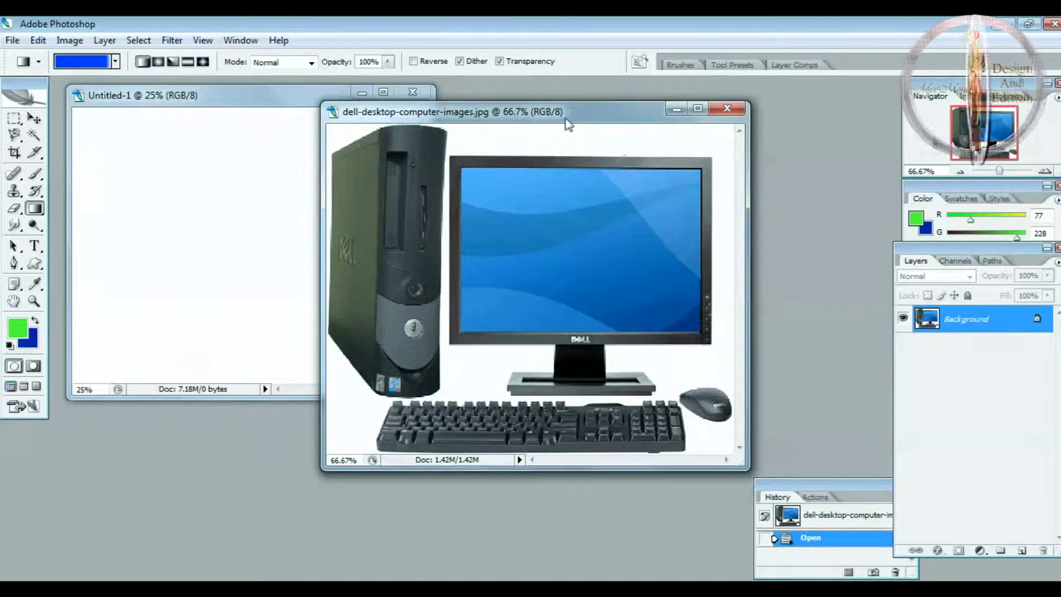
left_click(34, 118)
left_click_drag(620, 277, 291, 205)
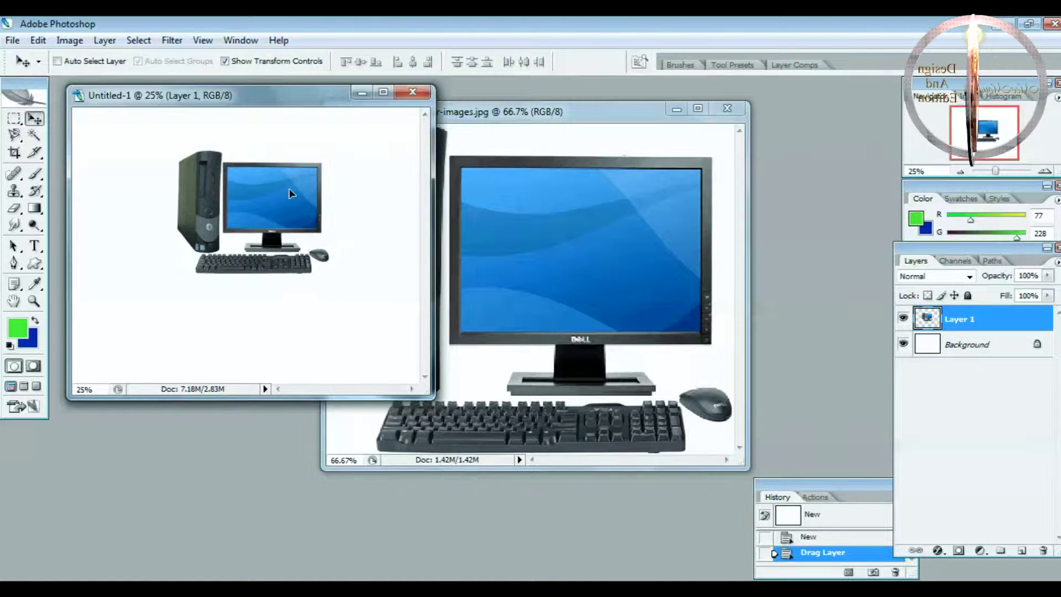
left_click_drag(275, 104, 318, 117)
left_click_drag(317, 209, 326, 235)
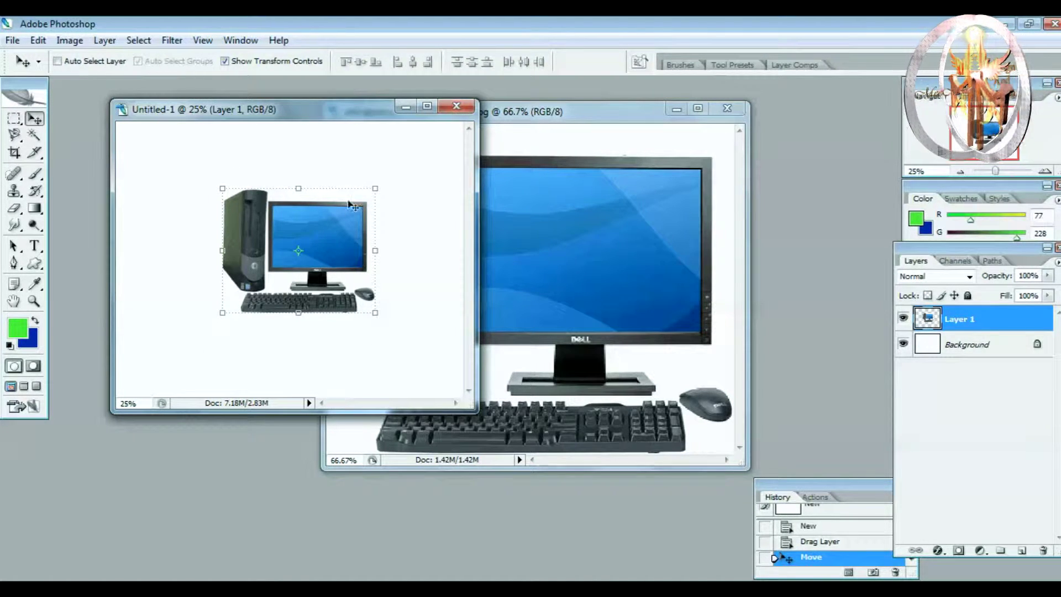
Step: Switch to Vegas Pro, delete the computer composite clip from track 2, and start a new project without saving the old one
left_click(406, 106)
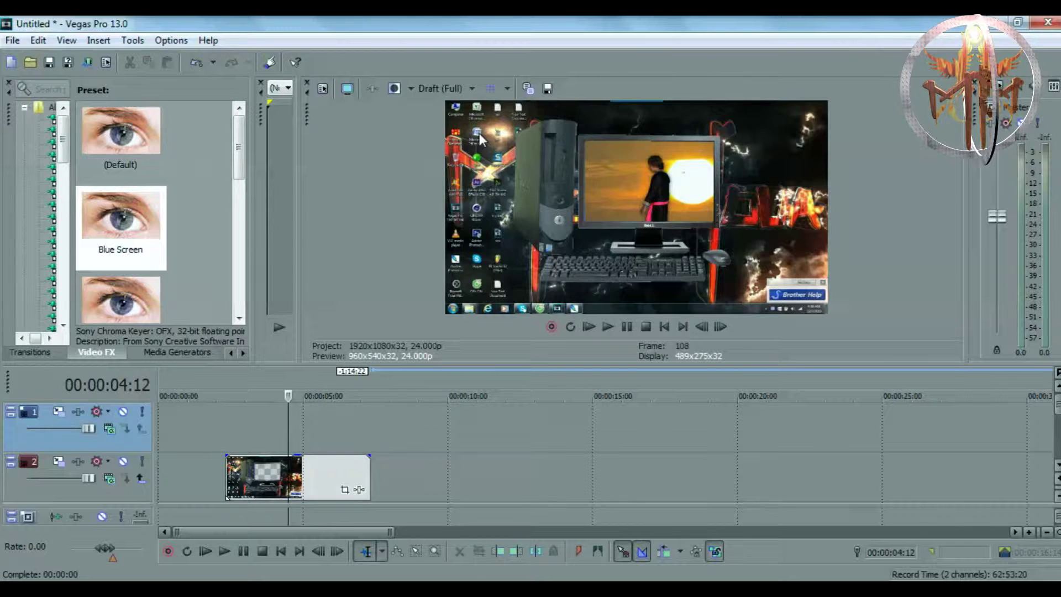
left_click(296, 476)
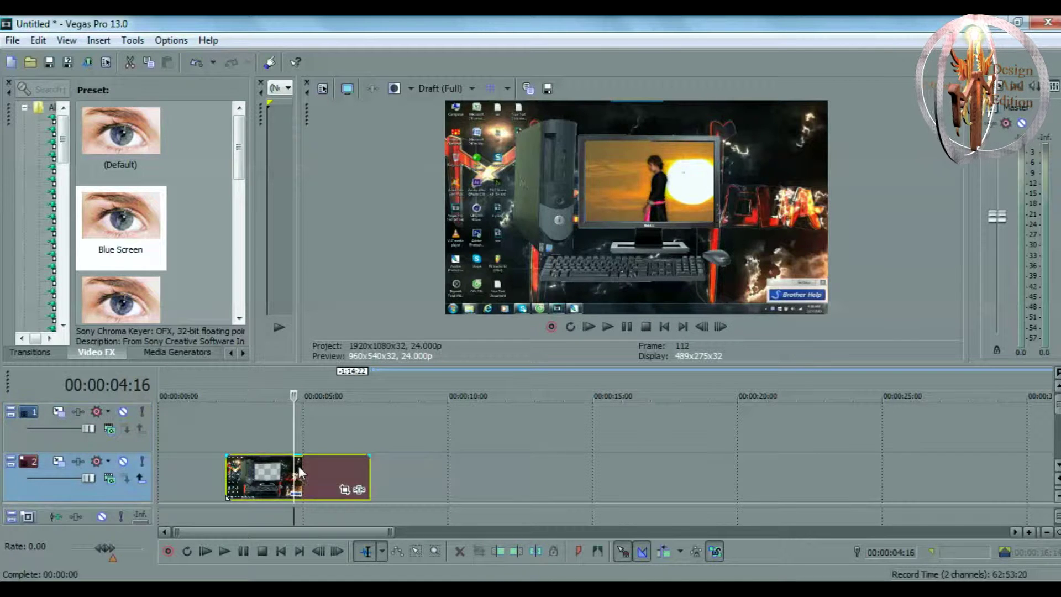
key("Delete")
left_click(12, 41)
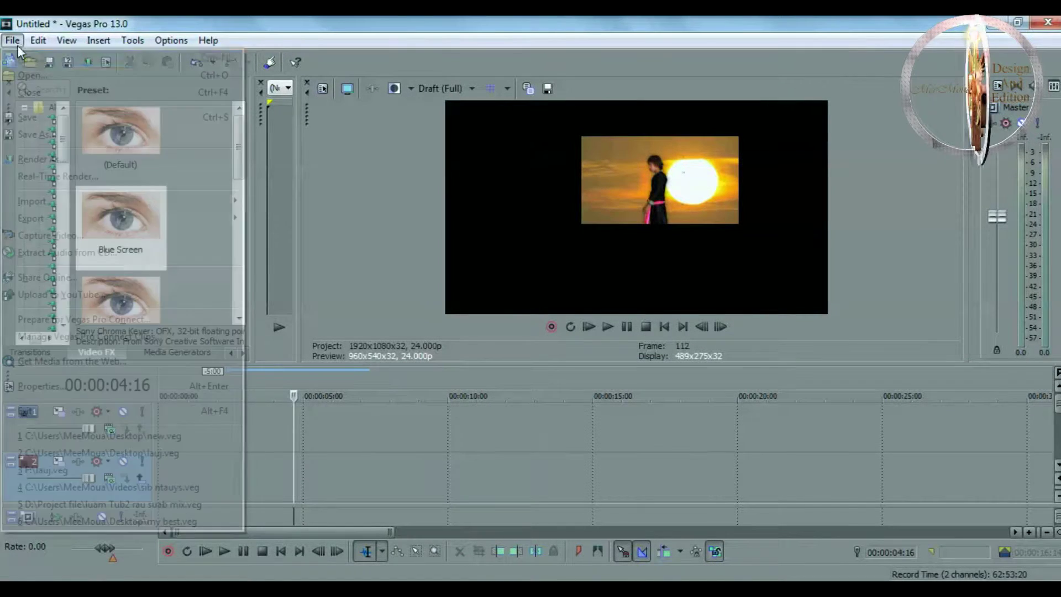
left_click(25, 52)
left_click(538, 259)
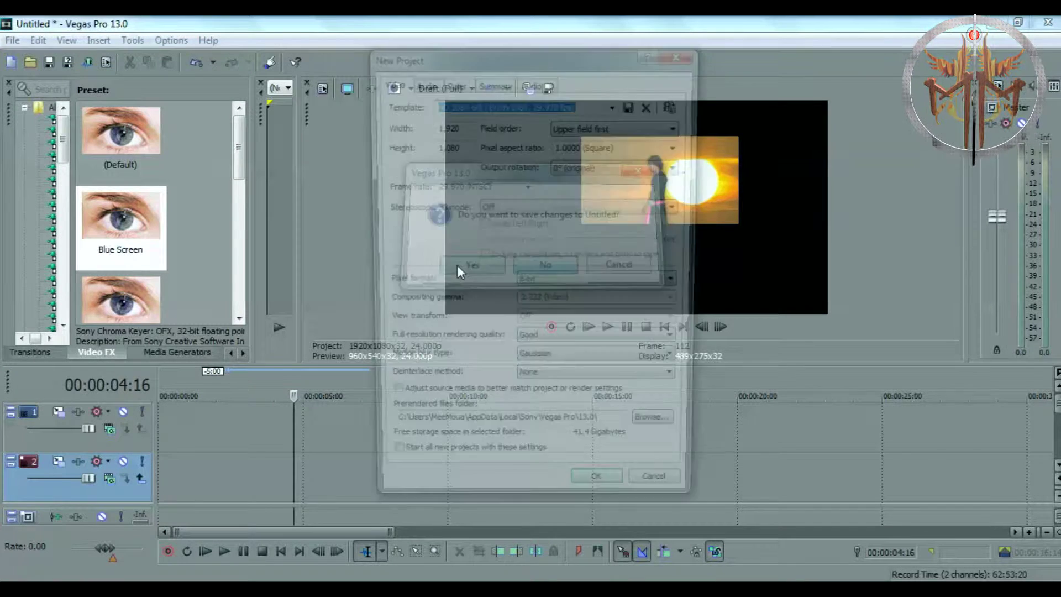
left_click(606, 500)
left_click_drag(393, 373, 393, 327)
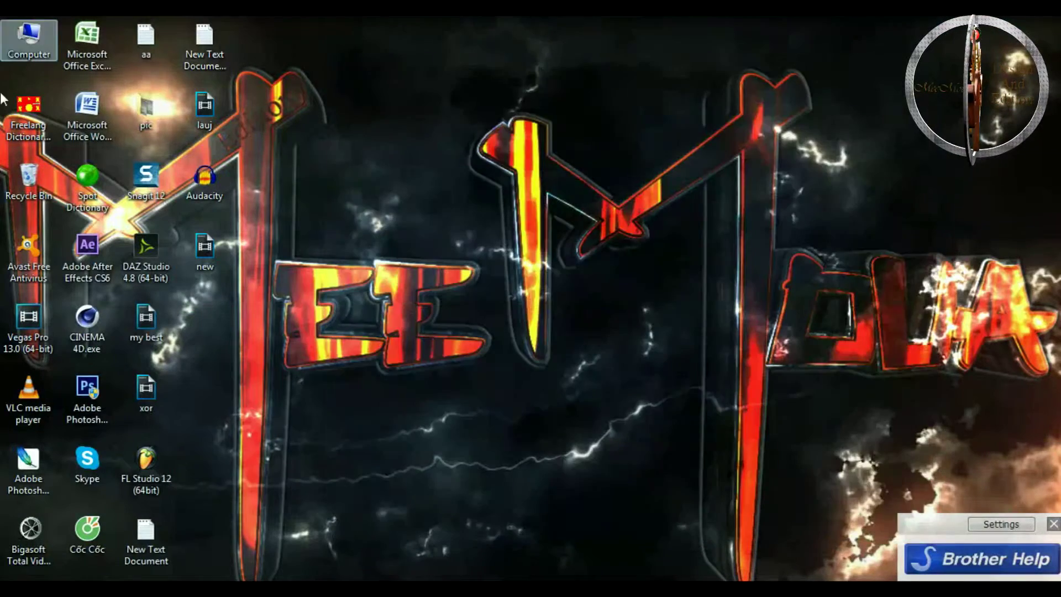
Step: Launch the Snipping Tool and capture the Windows desktop with its wallpaper and icons
left_click(14, 588)
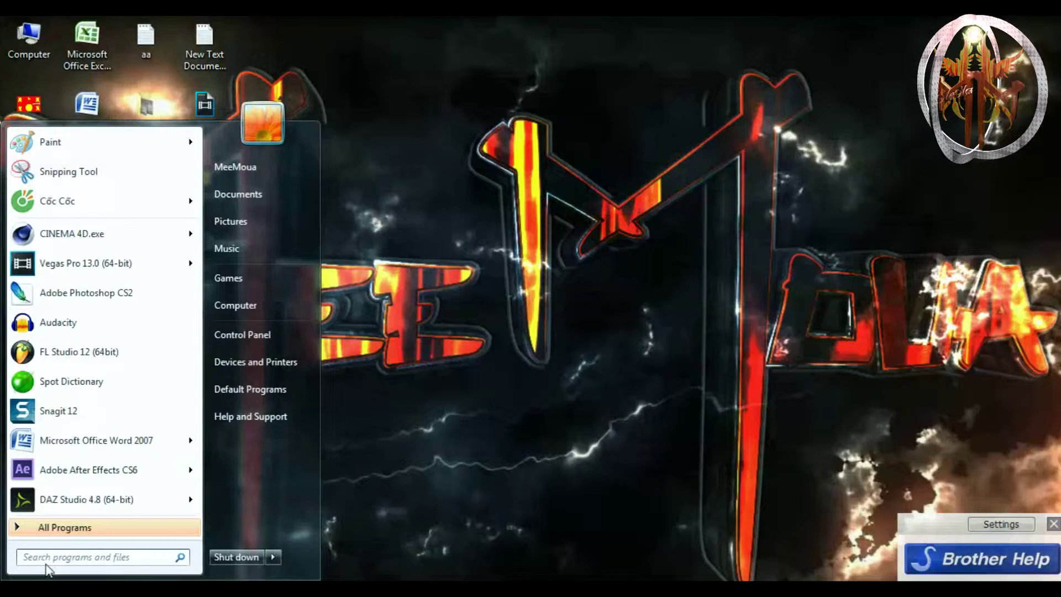
type("snip")
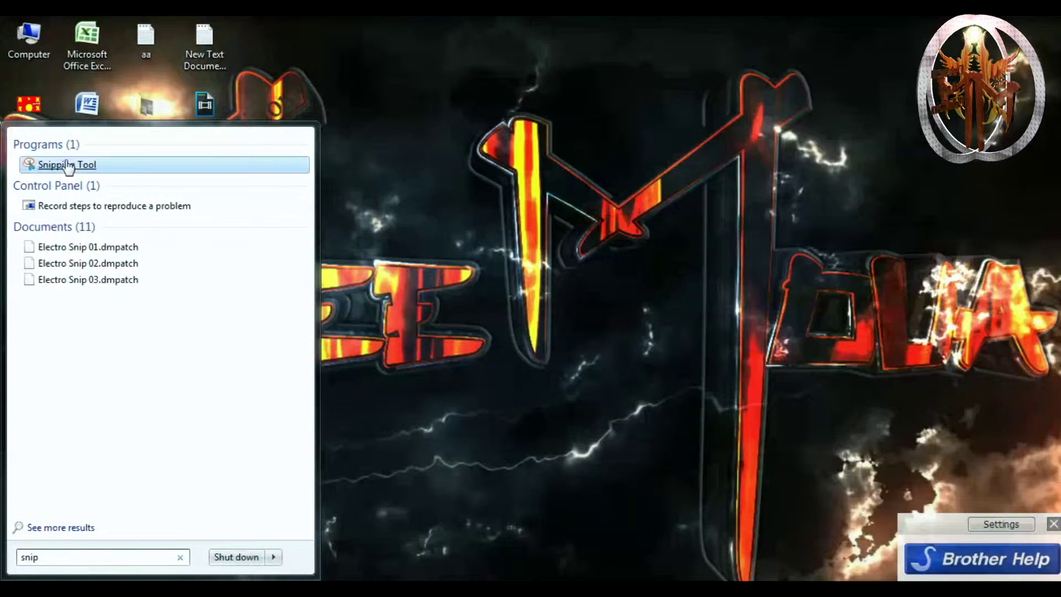
left_click(71, 163)
left_click_drag(1, 17, 538, 373)
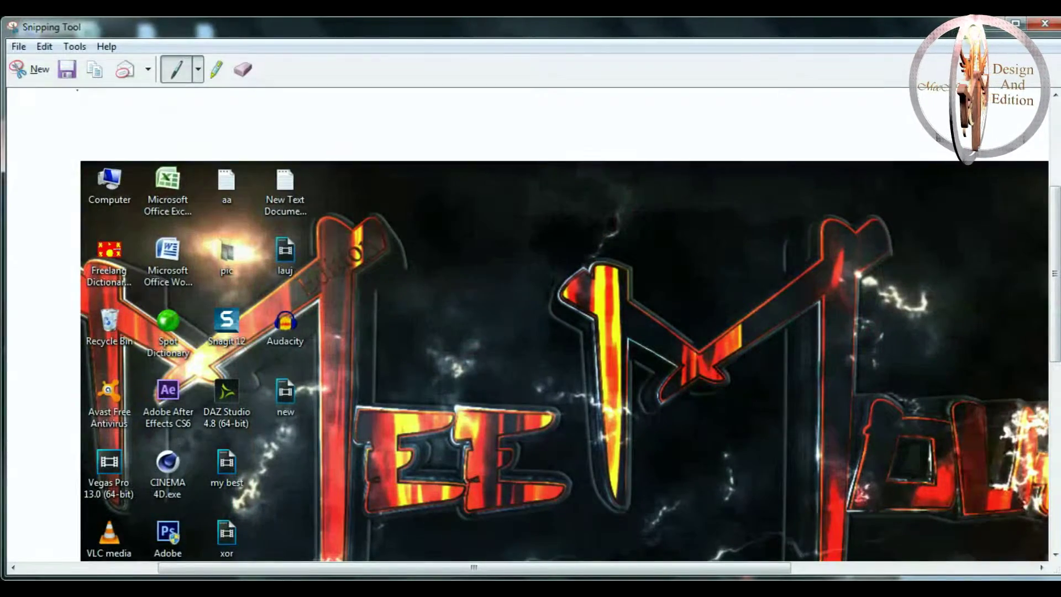
Step: Save the desktop capture as a JPEG named ok in the new folder of the Music library and close the Snipping Tool
left_click(67, 69)
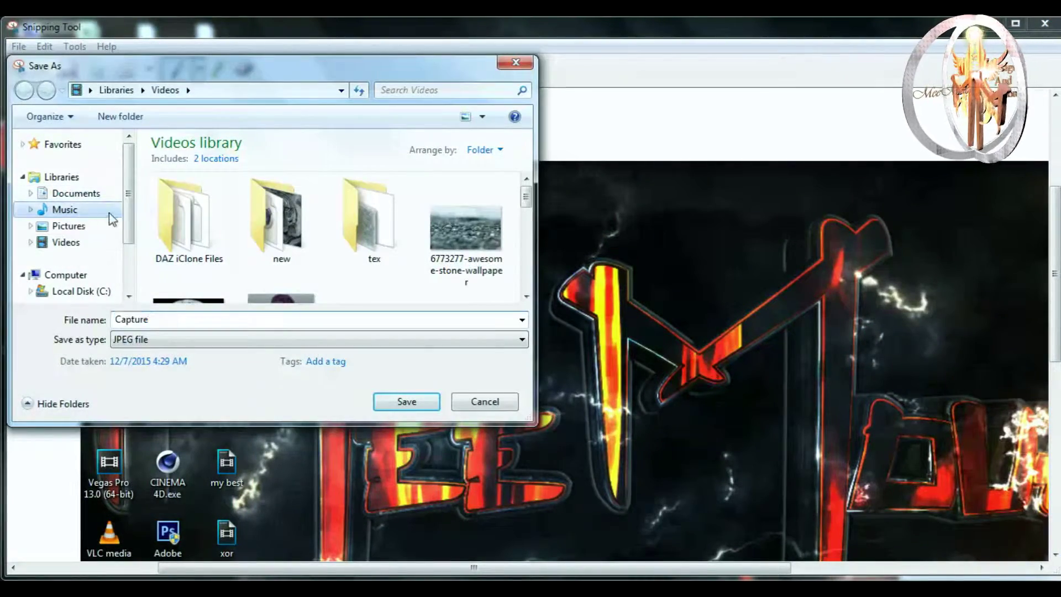
left_click(83, 209)
double_click(191, 251)
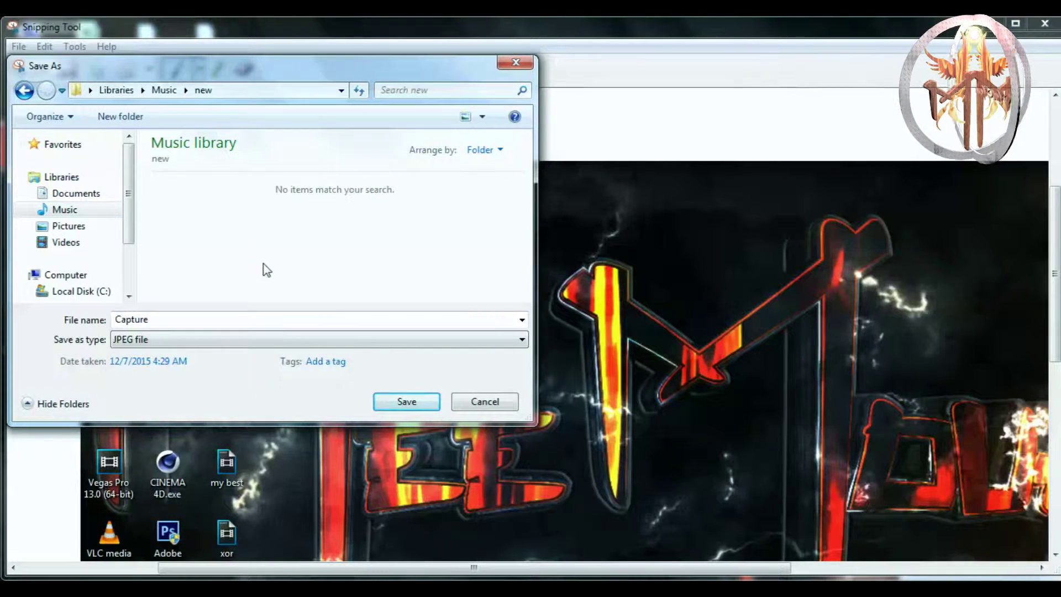
double_click(243, 320)
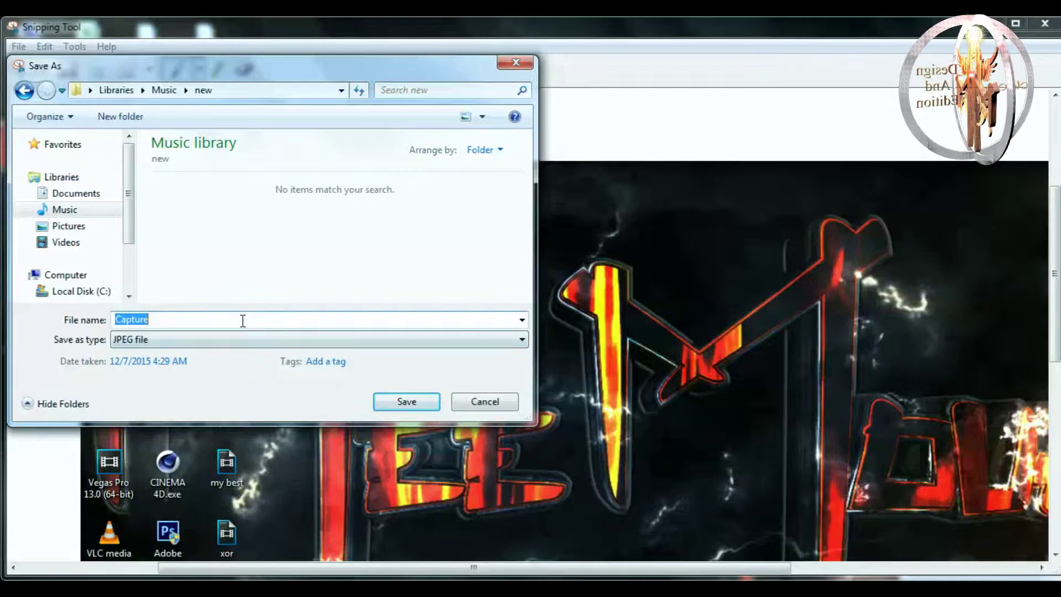
type("ok")
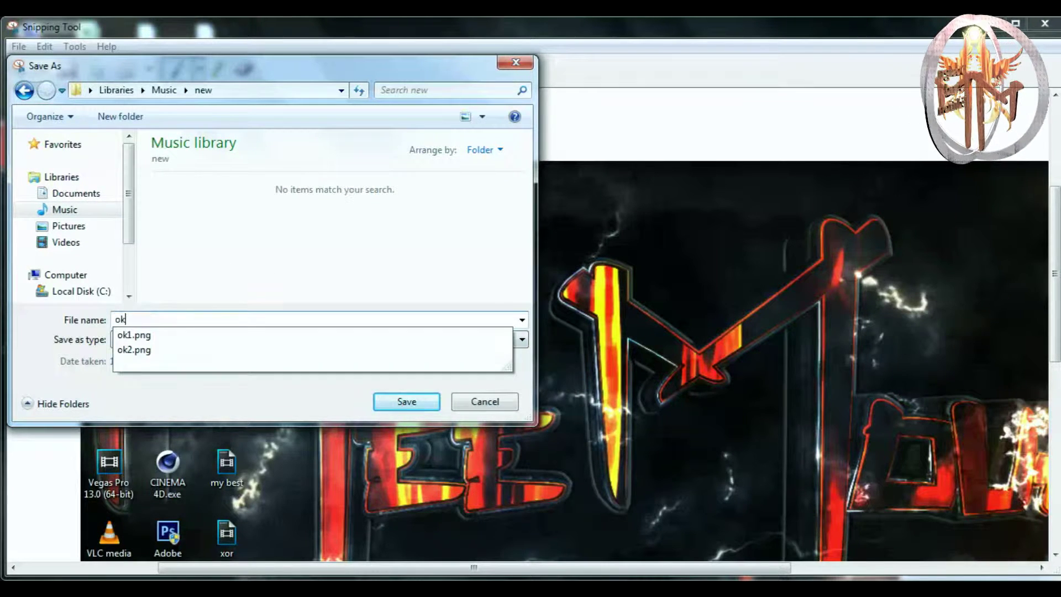
left_click(401, 405)
left_click(1045, 27)
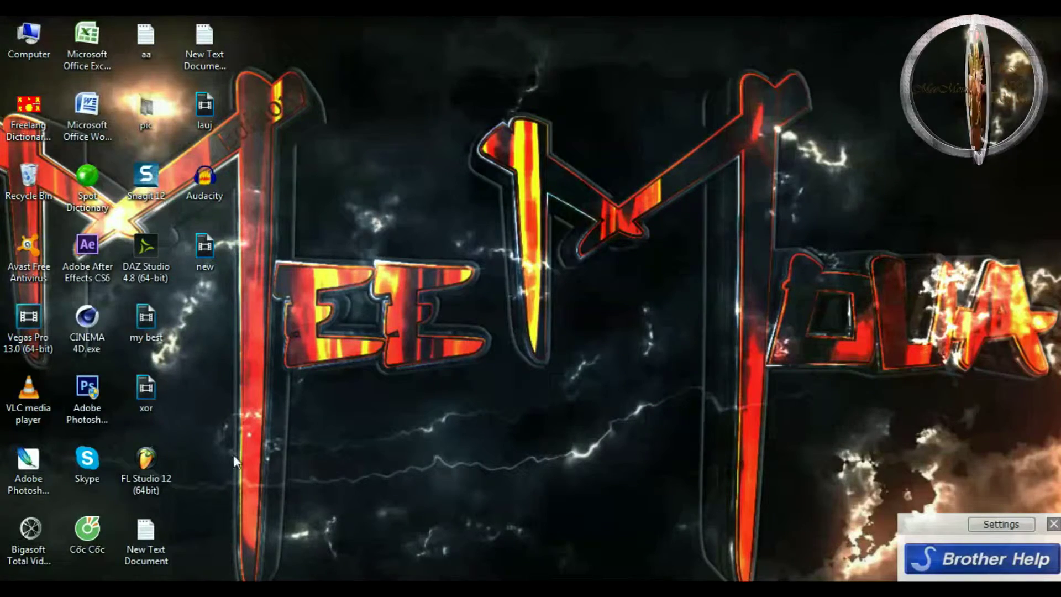
Step: Switch to Vegas Pro and place the ok image from the Music library's new folder at the start of a new video track
key("alt+Tab")
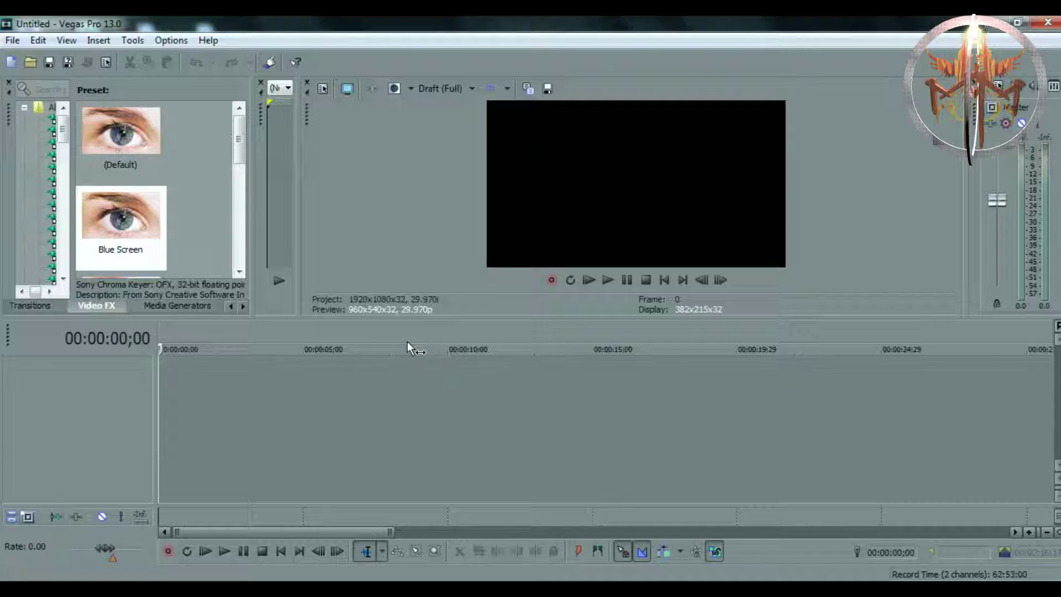
left_click(101, 515)
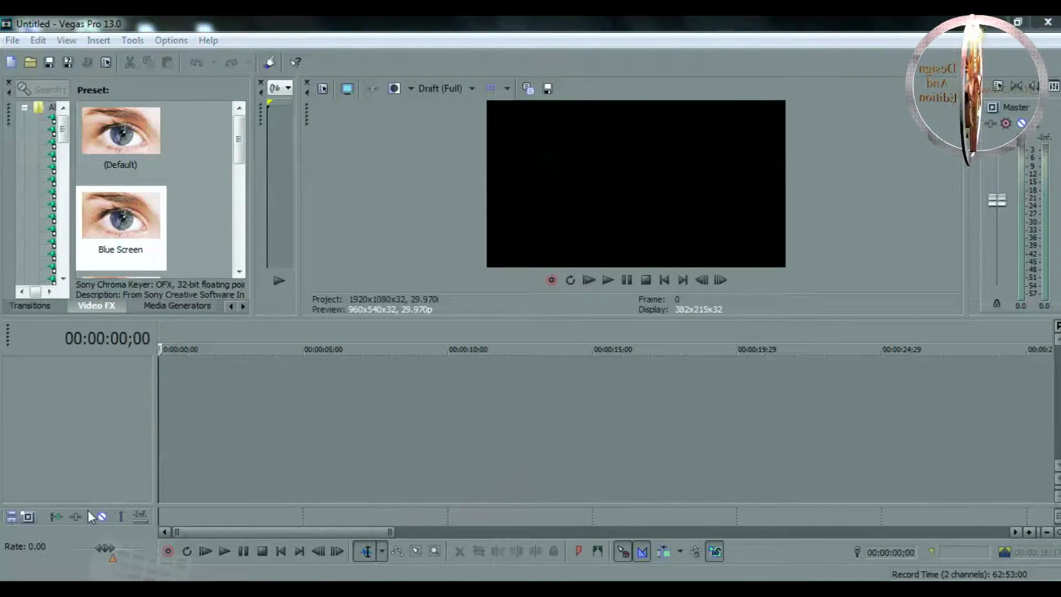
left_click(387, 170)
double_click(502, 215)
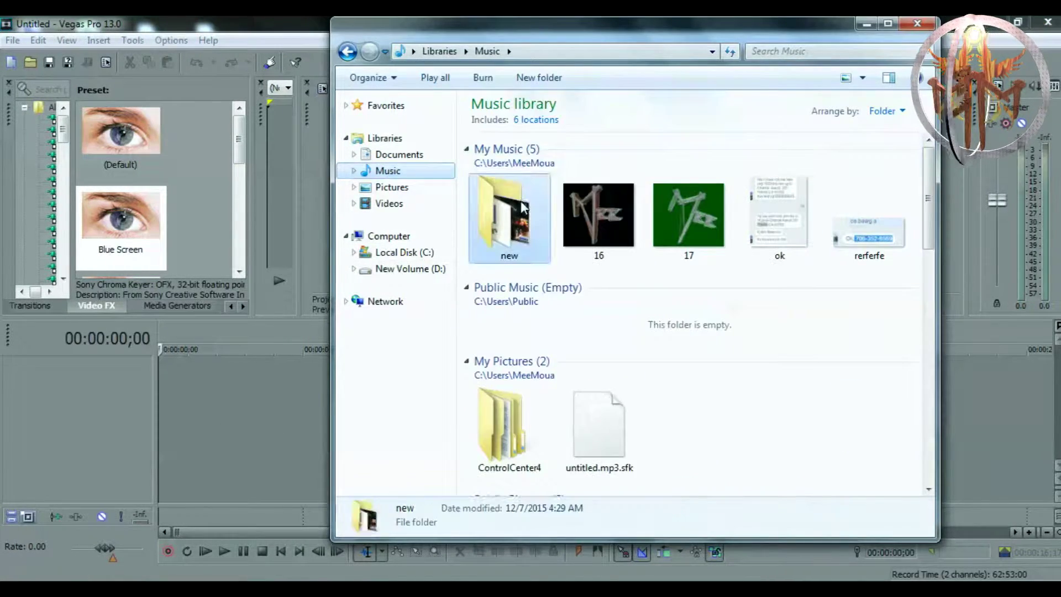
left_click_drag(602, 187, 252, 348)
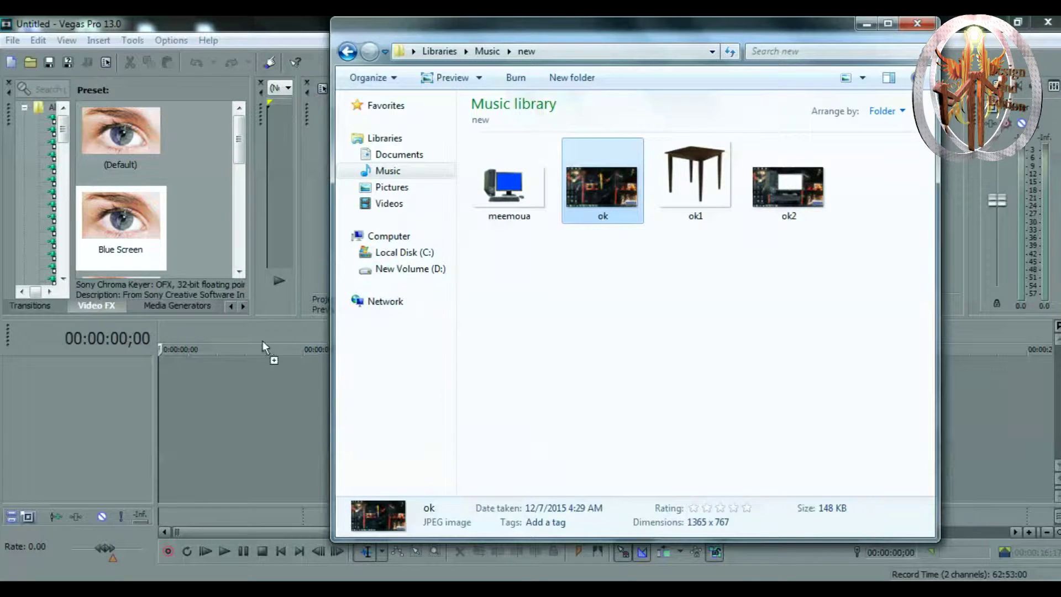
left_click_drag(185, 380, 183, 381)
left_click(234, 384)
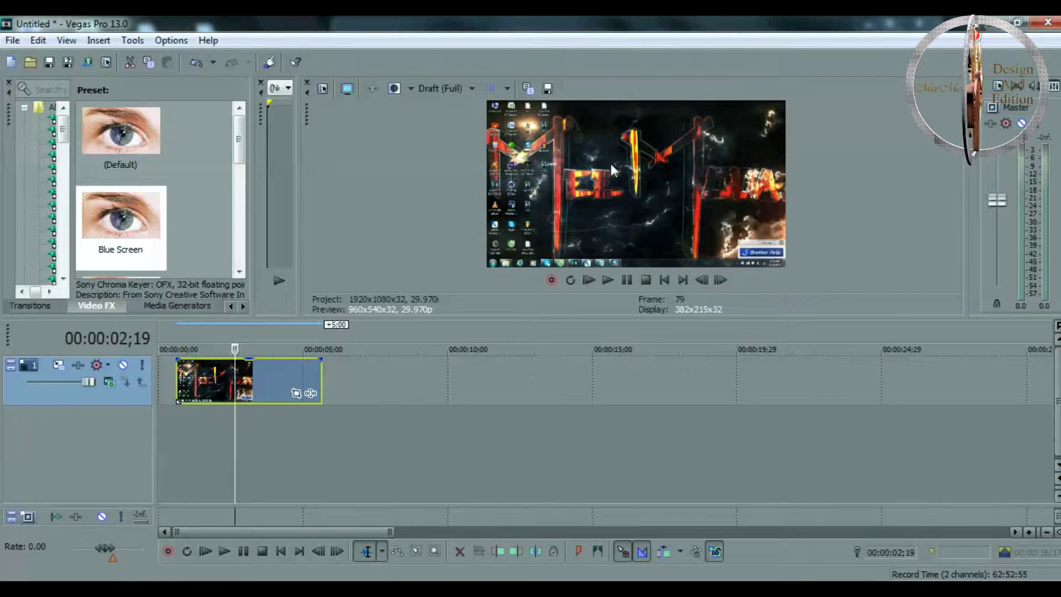
left_click_drag(247, 385, 190, 401)
left_click(170, 436)
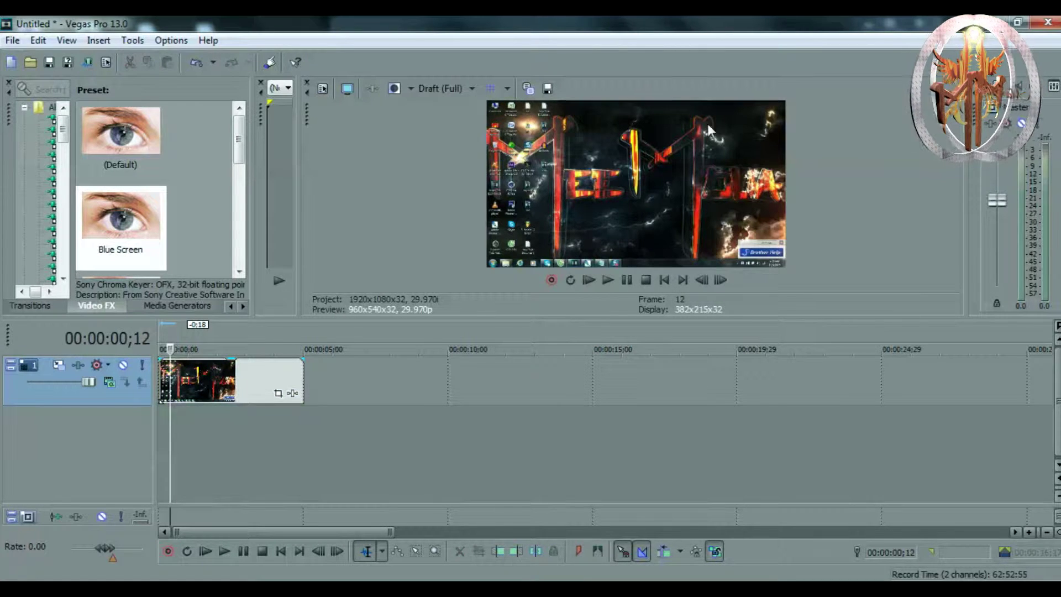
Step: Save a snapshot of the preview frame as the JPEG meemoua in the new folder of the Music library
left_click(547, 88)
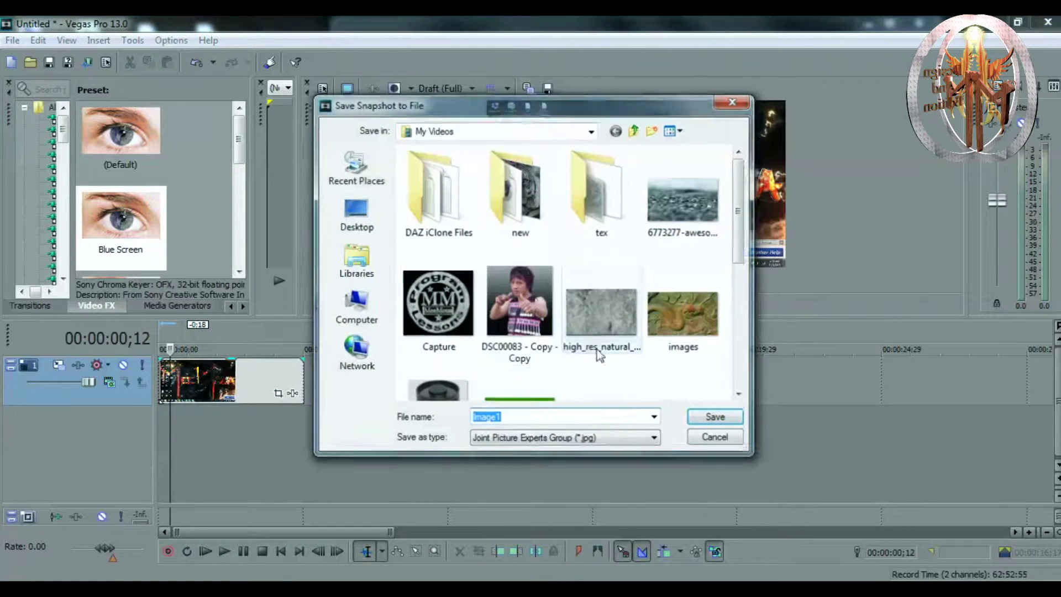
left_click(365, 221)
left_click(356, 263)
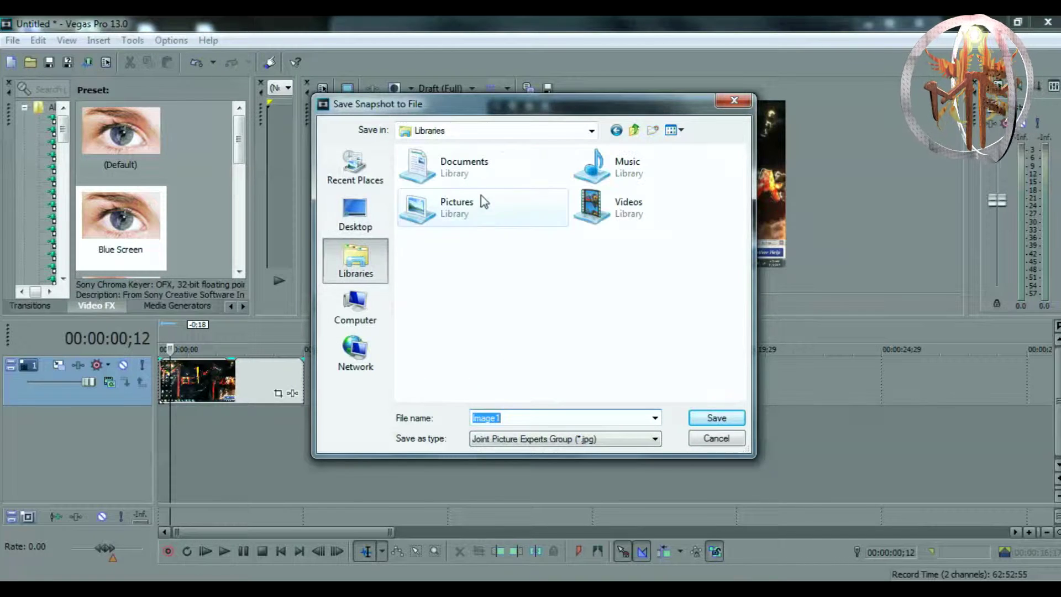
double_click(619, 177)
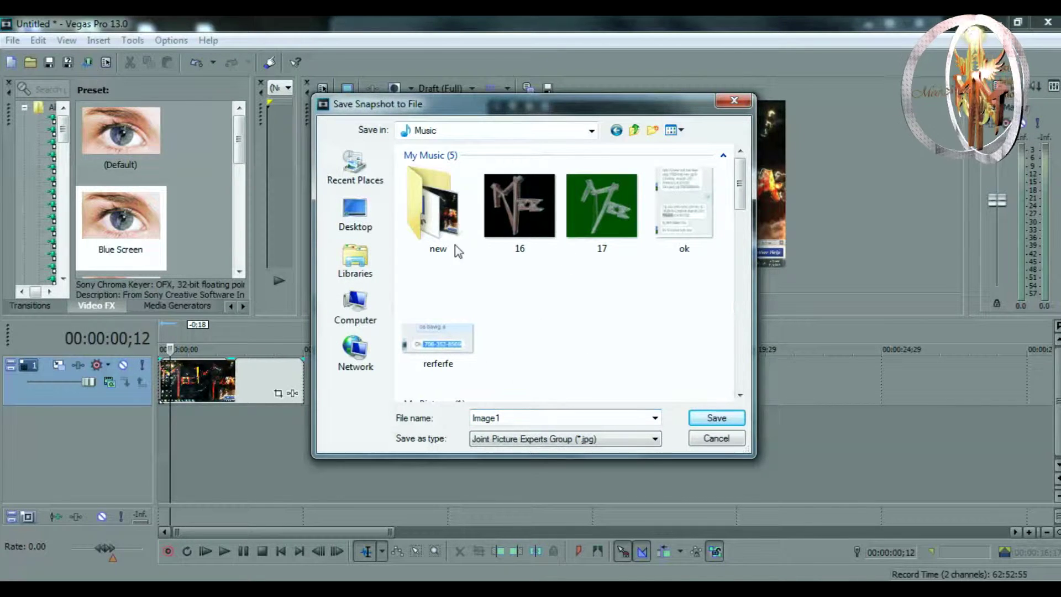
left_click(452, 221)
double_click(442, 205)
double_click(556, 417)
type("mee")
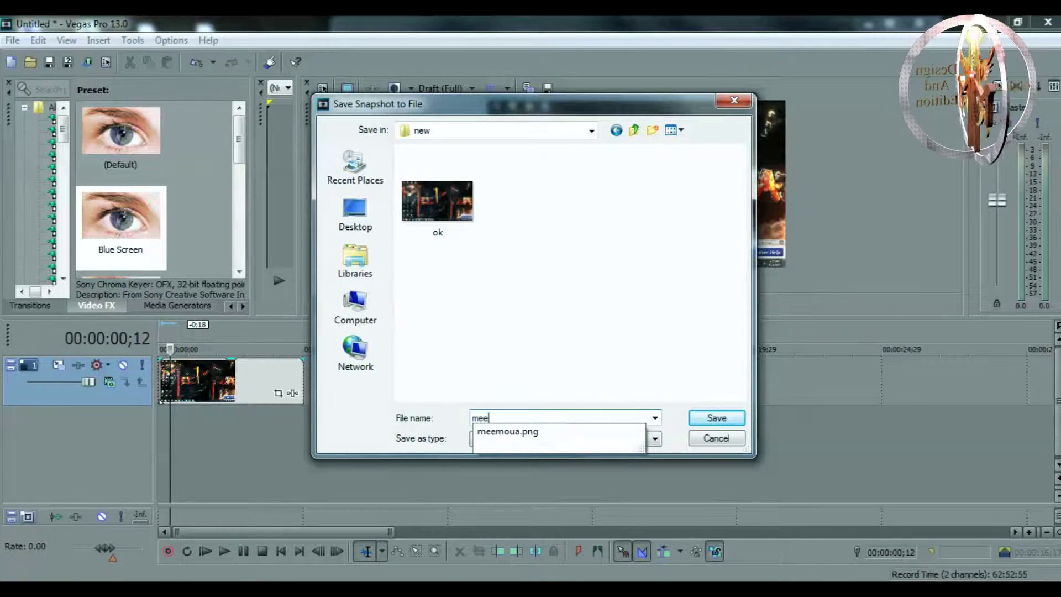
type("moua")
left_click(716, 418)
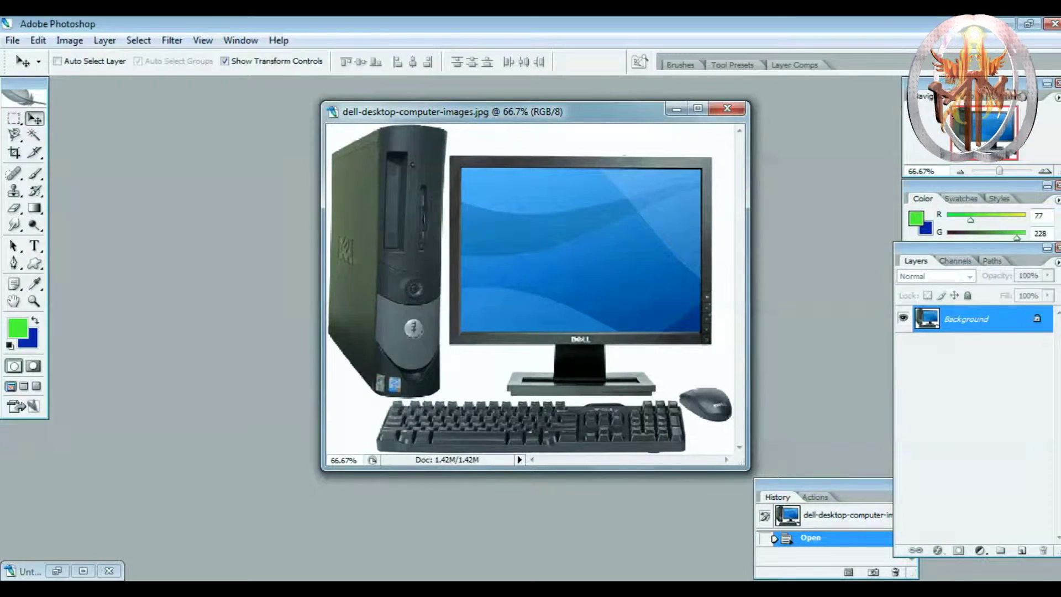
Step: Switch to Photoshop, open meemoua.jpg from the Music library's new folder, and copy the Dell computer picture onto the middle of it
mouse_move(89, 578)
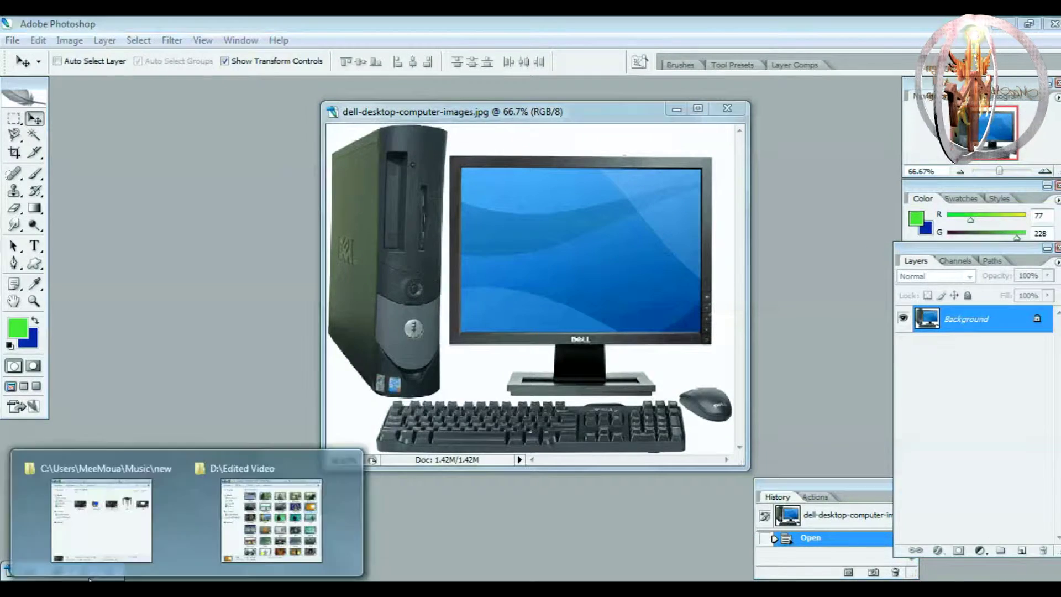
left_click(75, 519)
left_click_drag(522, 209, 248, 189)
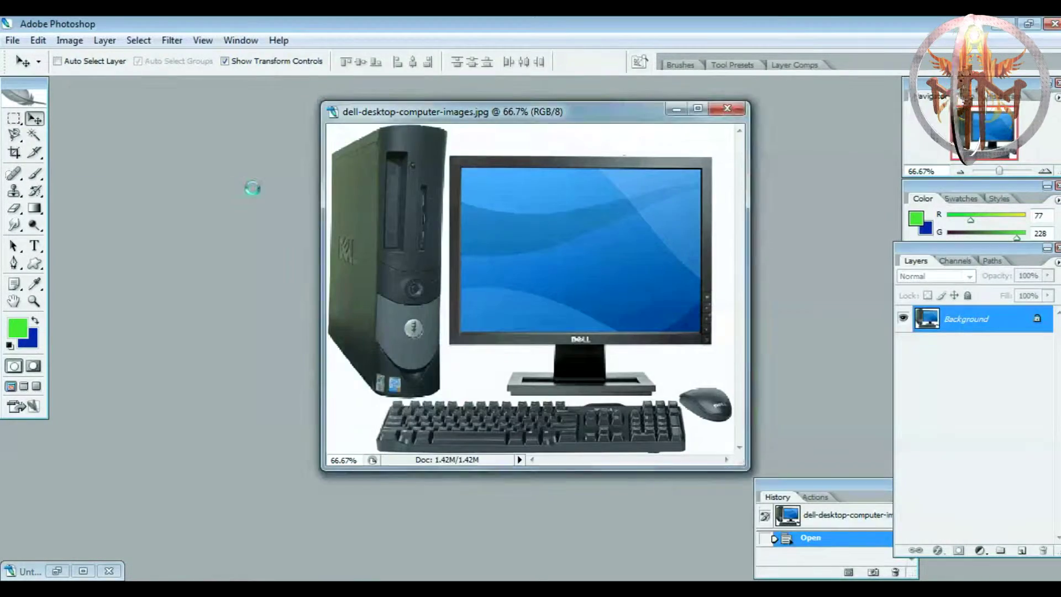
left_click_drag(543, 206, 341, 197)
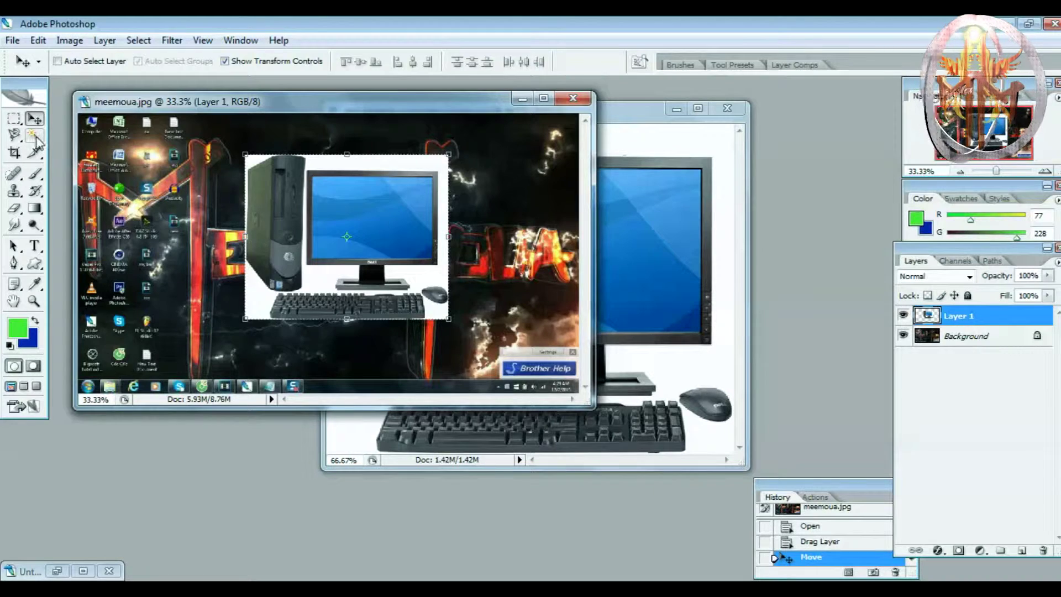
Step: Select the white background around the computer on Layer 1 with the Magic Wand, delete it, and deselect
left_click(34, 136)
left_click(336, 166)
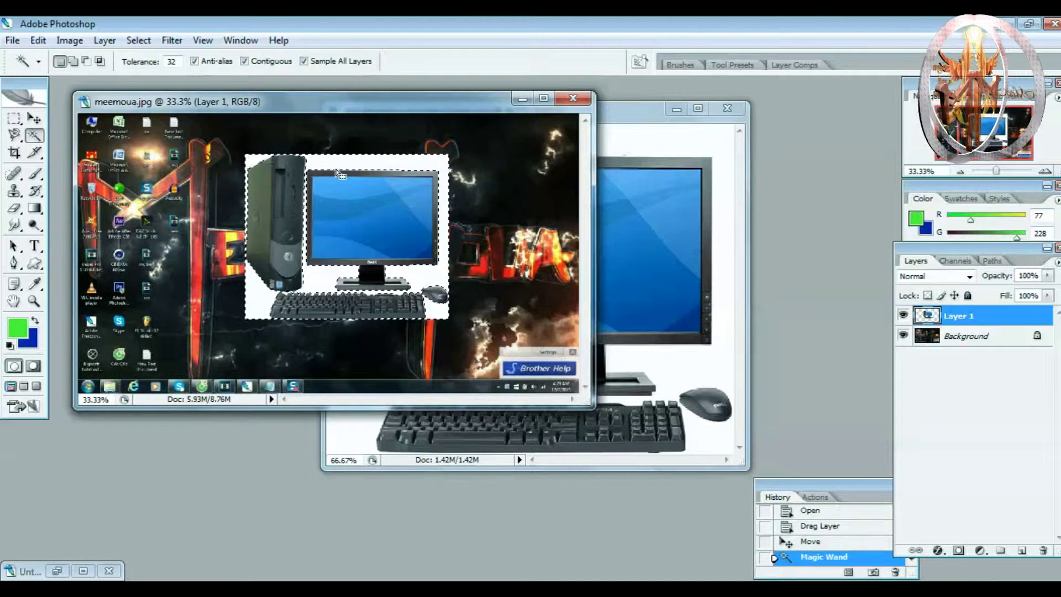
key("Delete")
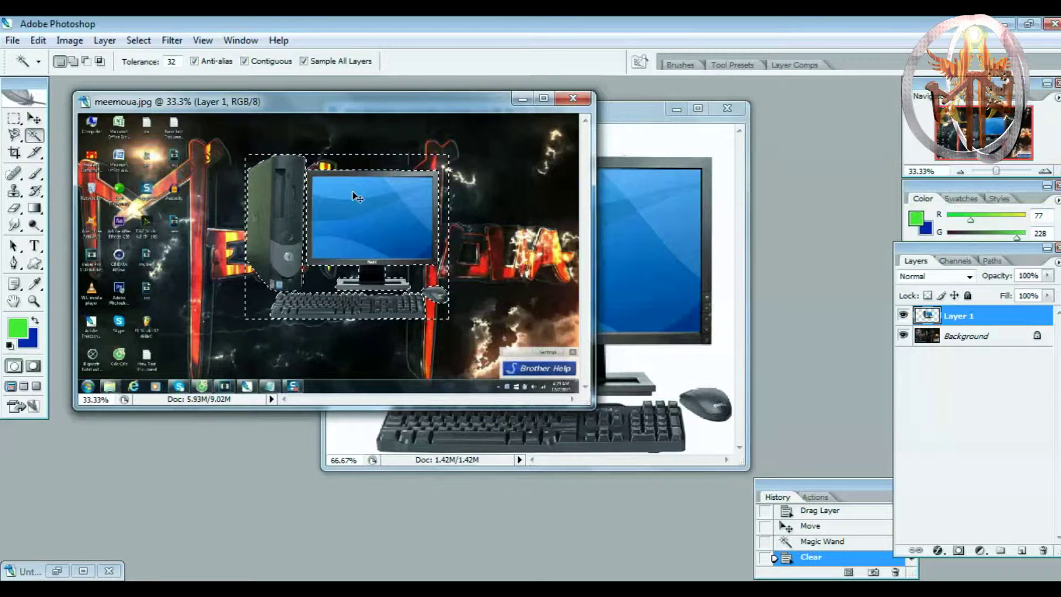
key("ctrl+d")
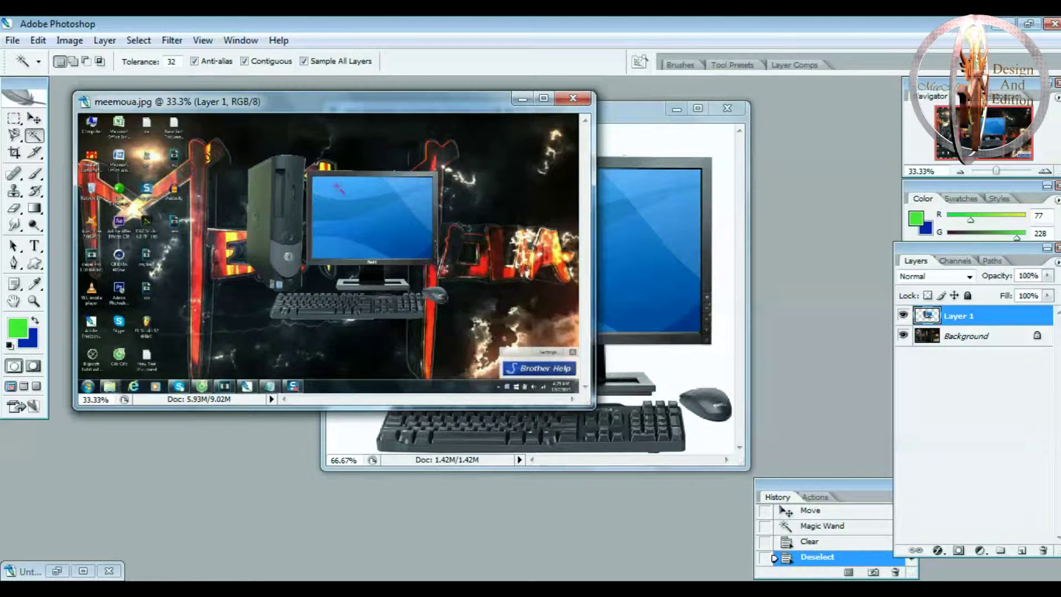
left_click(14, 118)
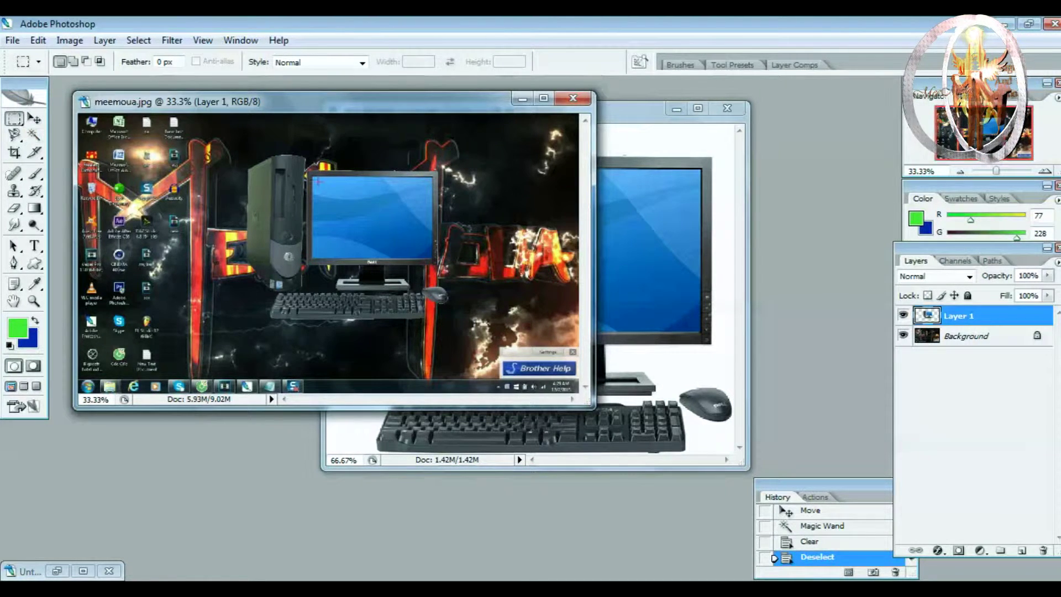
left_click_drag(311, 174, 430, 259)
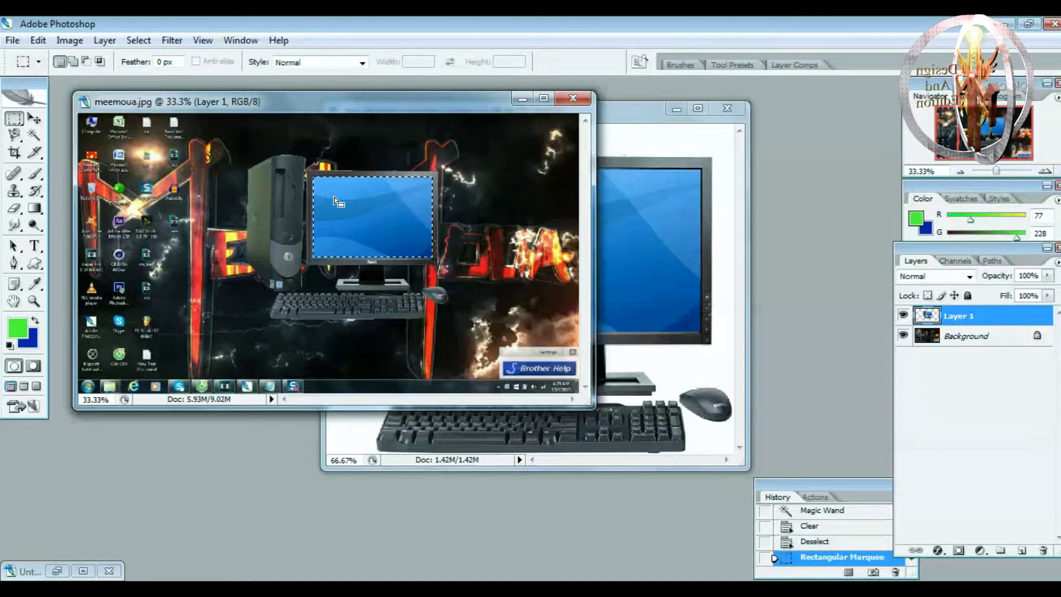
left_click_drag(334, 195, 345, 208)
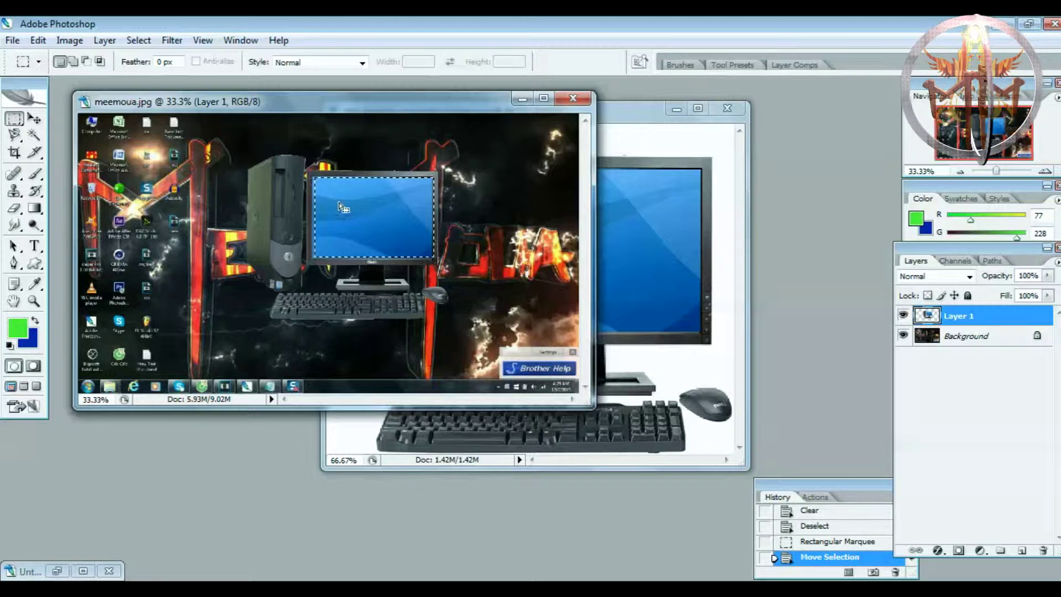
left_click(345, 218)
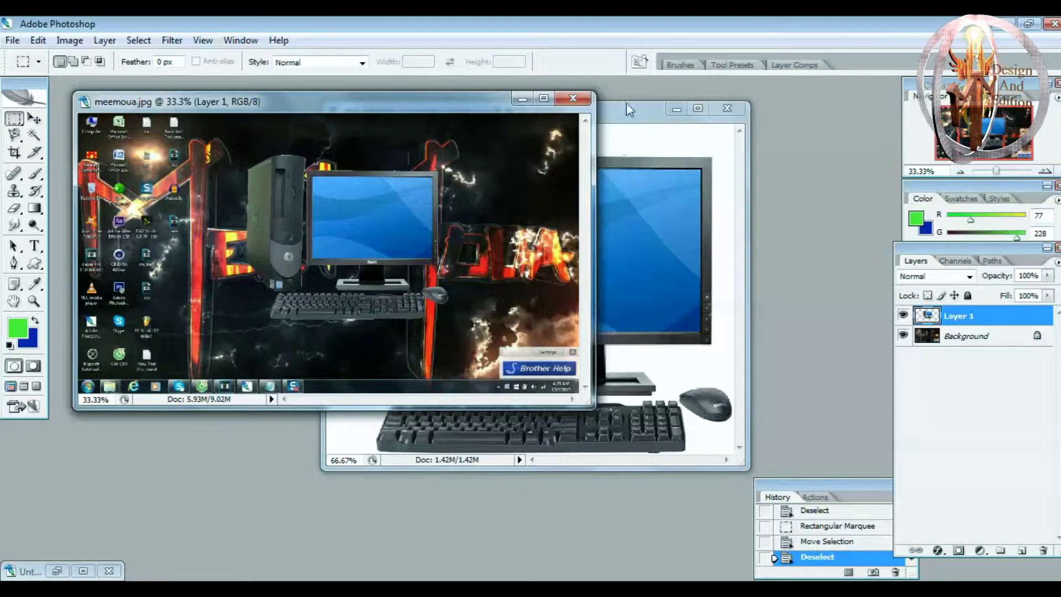
Step: Select the blue screen area inside the monitor frame with the Rectangular Marquee and delete it from Layer 1
left_click(542, 99)
left_click(1043, 170)
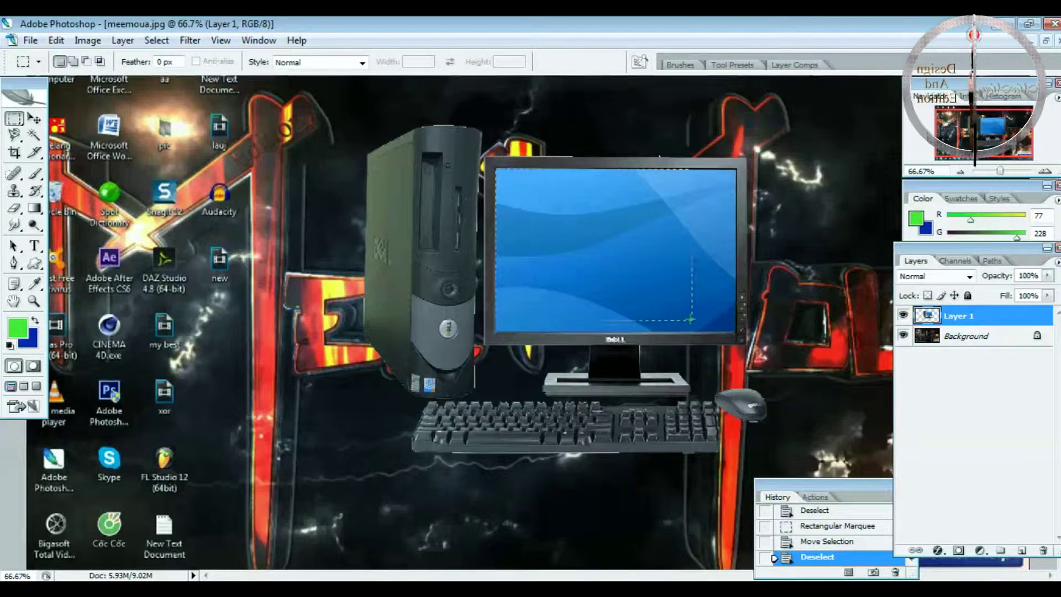
left_click_drag(736, 330, 736, 331)
key("Delete")
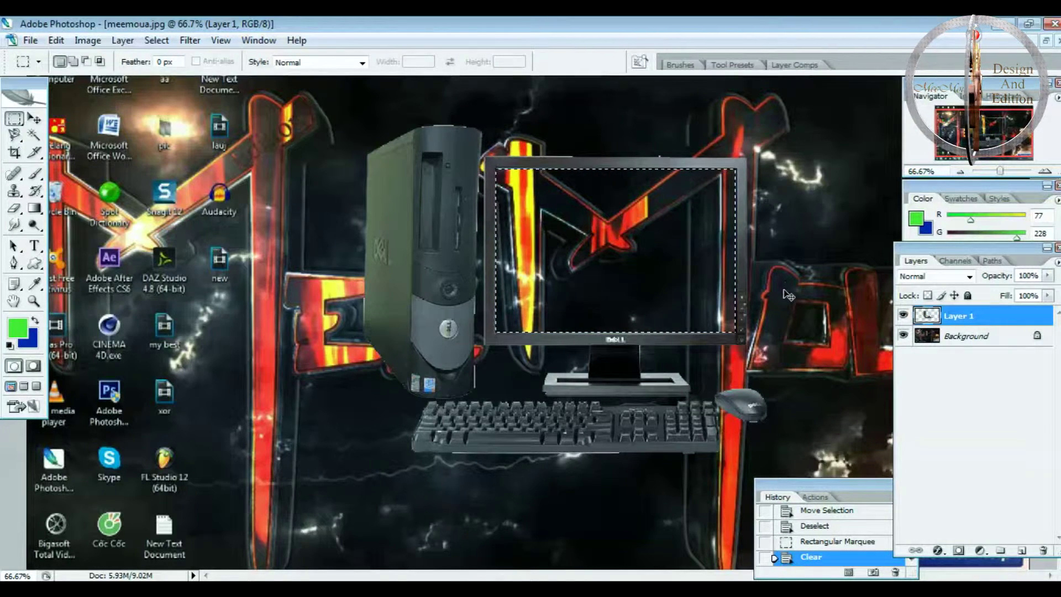
Step: Edit the Gradient tool's gradient, starting from the Black, White preset, and move its black color stop to location 96%
left_click(34, 209)
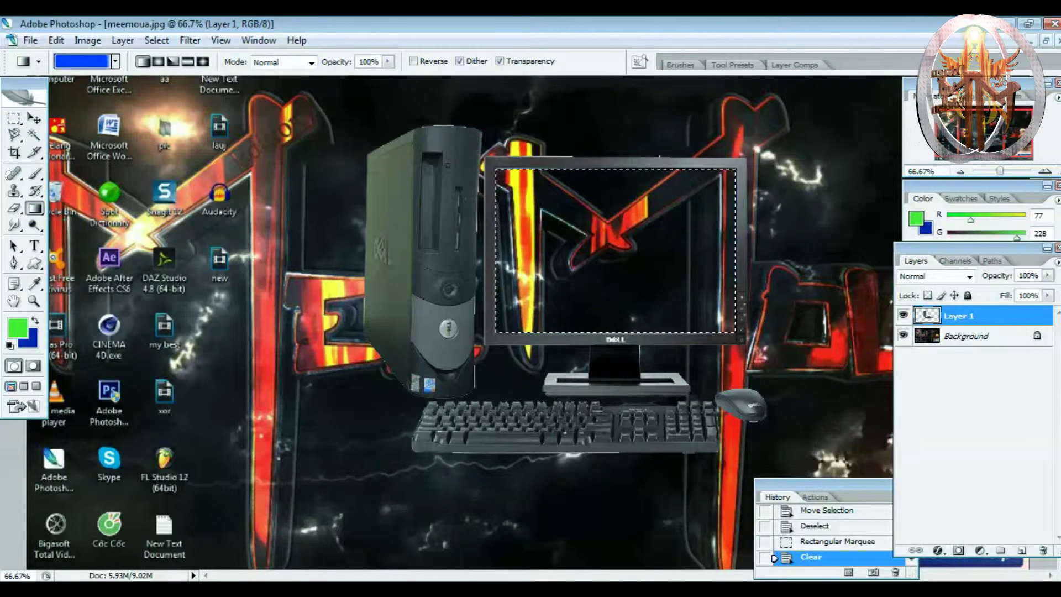
left_click(79, 67)
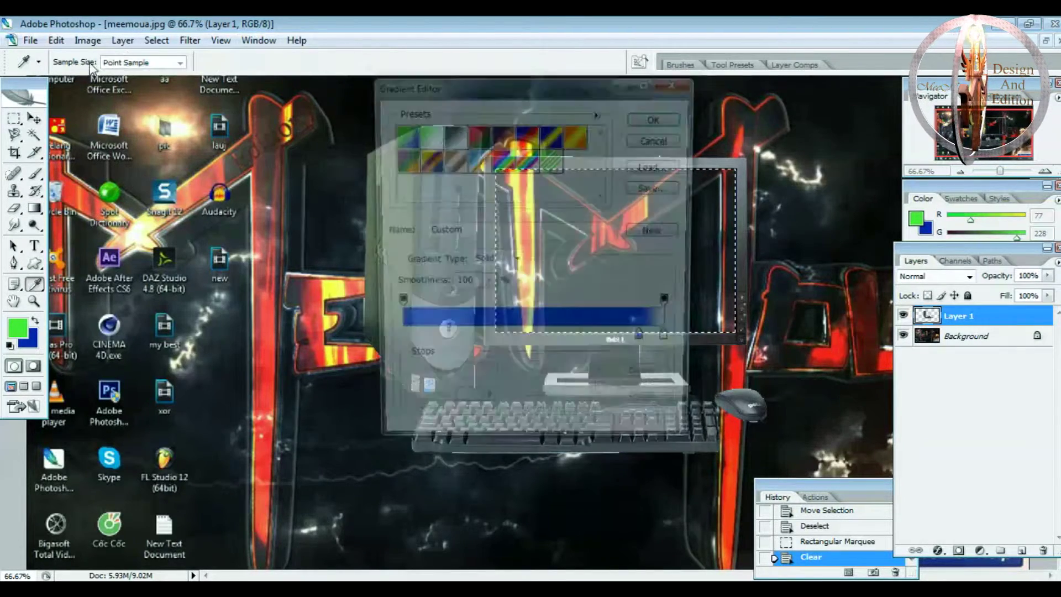
left_click(453, 144)
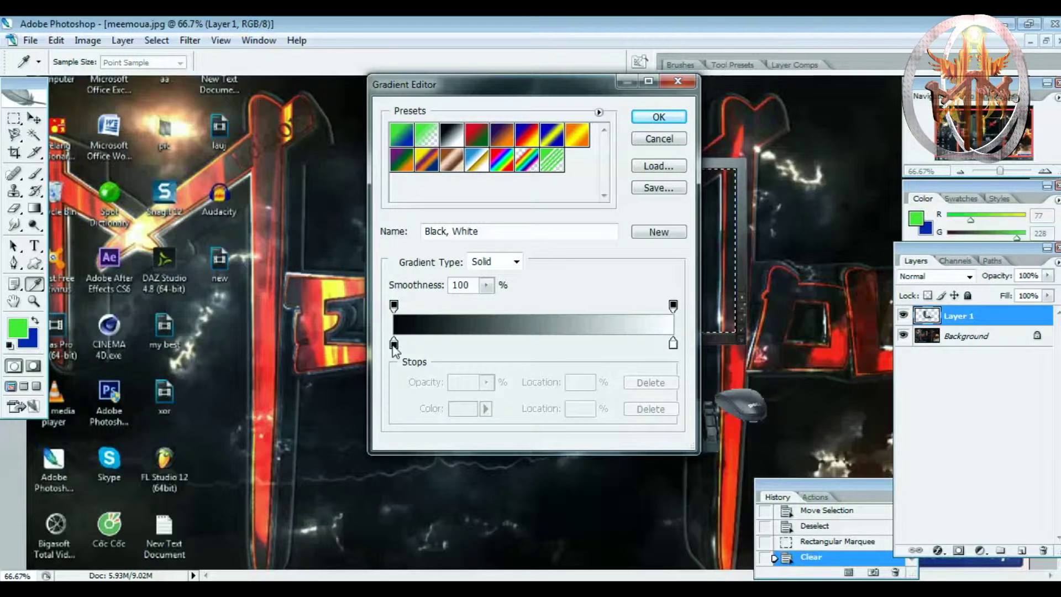
left_click_drag(394, 346, 459, 345)
left_click_drag(664, 348, 662, 349)
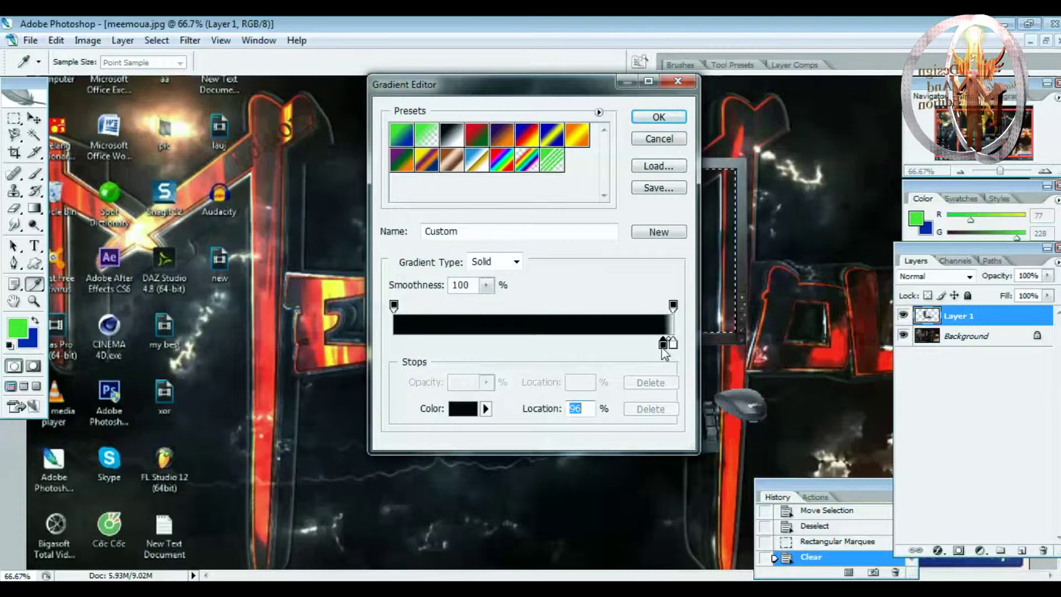
Step: Change the gradient stop at location 96% to a fully saturated blue and accept the edited gradient
left_click(470, 411)
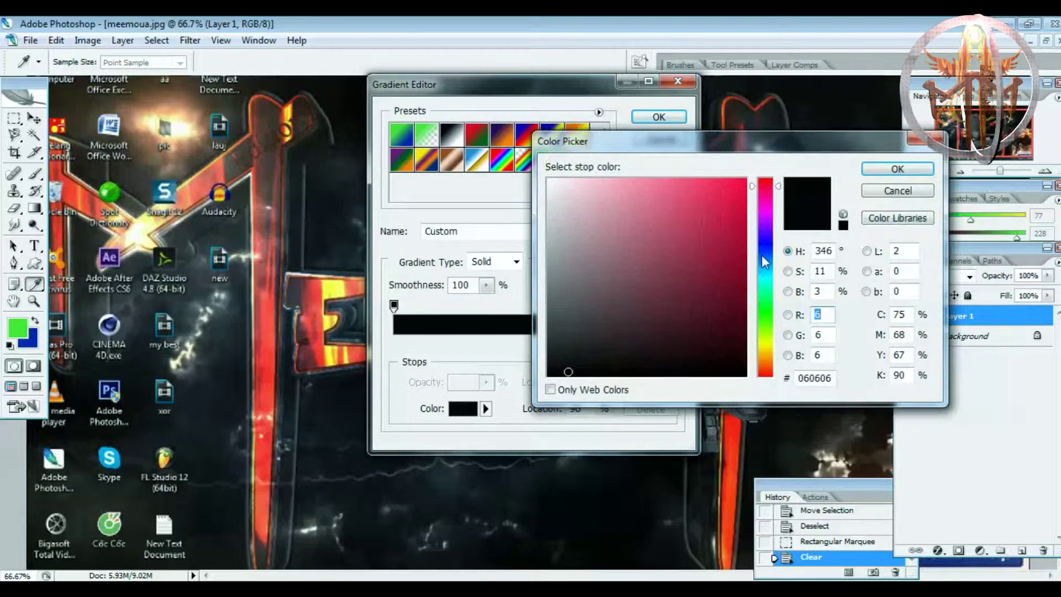
left_click_drag(761, 263, 763, 249)
left_click(715, 213)
left_click(745, 179)
left_click(598, 273)
left_click(745, 179)
left_click(892, 172)
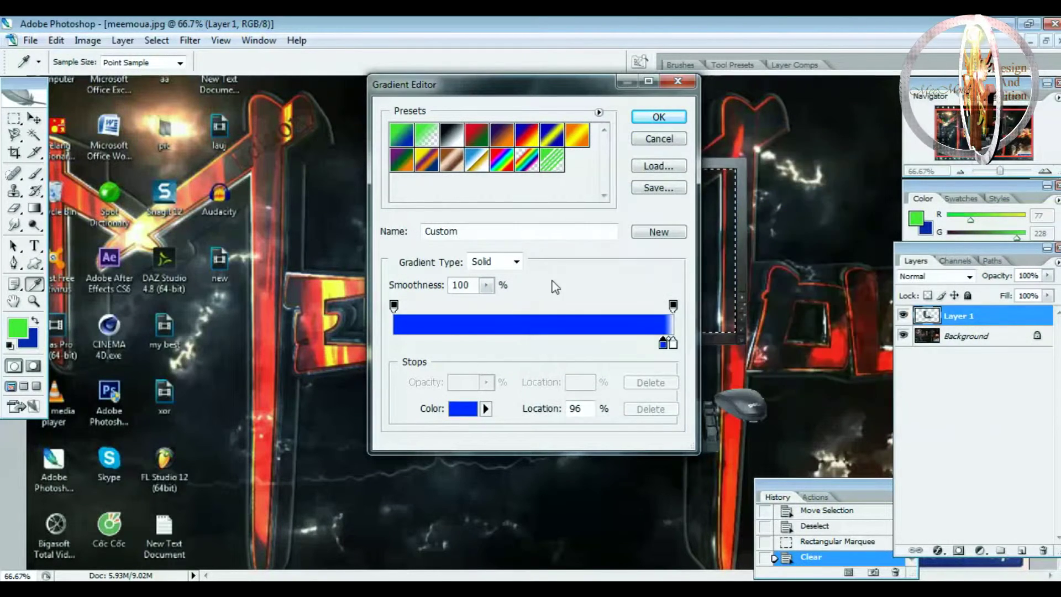
left_click(658, 116)
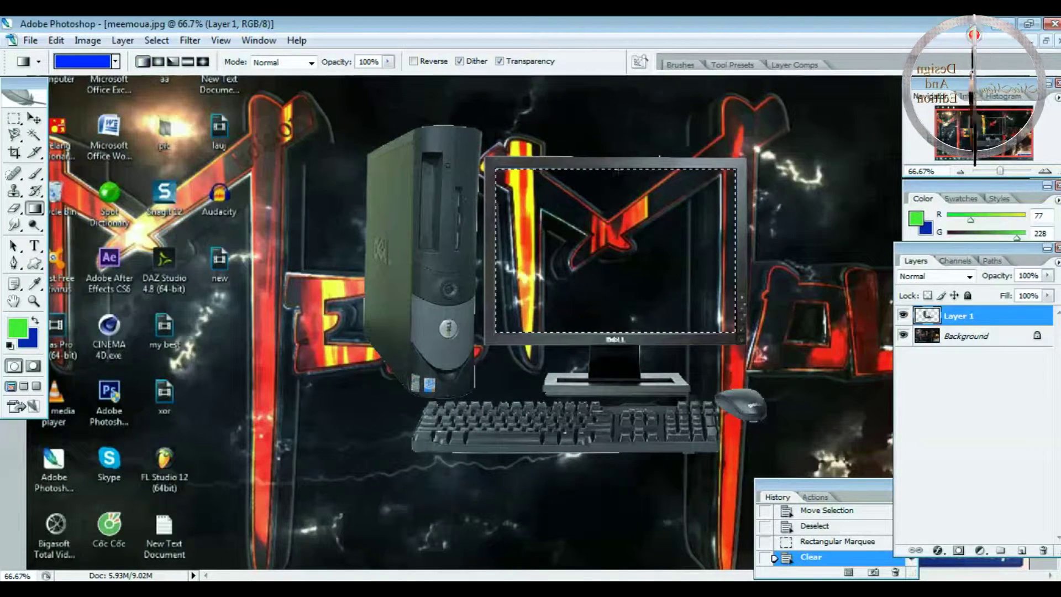
Step: Fill the selected monitor screen area on Layer 1 with the blue gradient and deselect it
left_click_drag(503, 248, 729, 249)
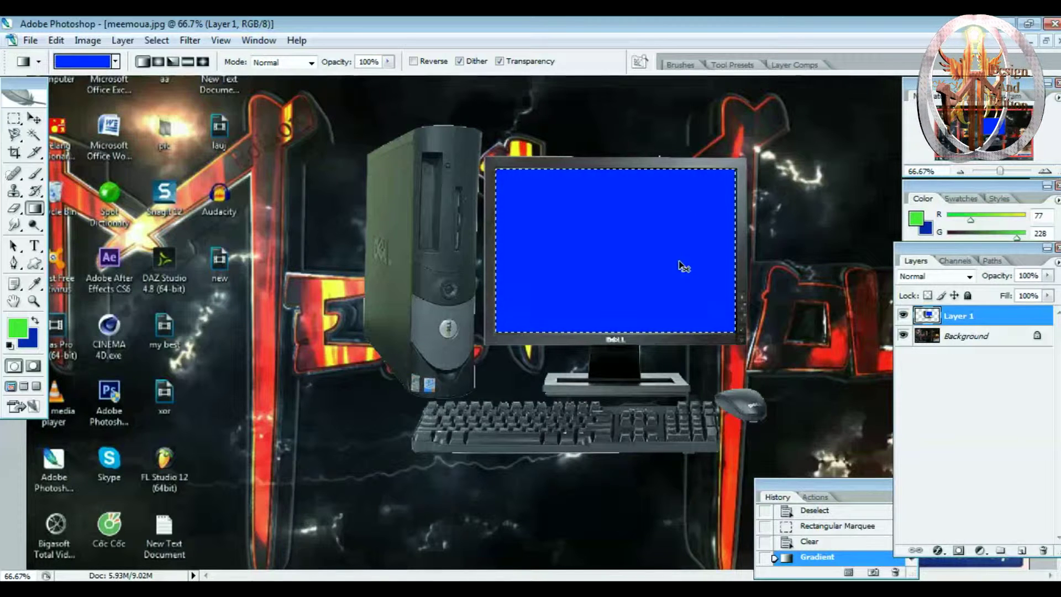
key("ctrl+d")
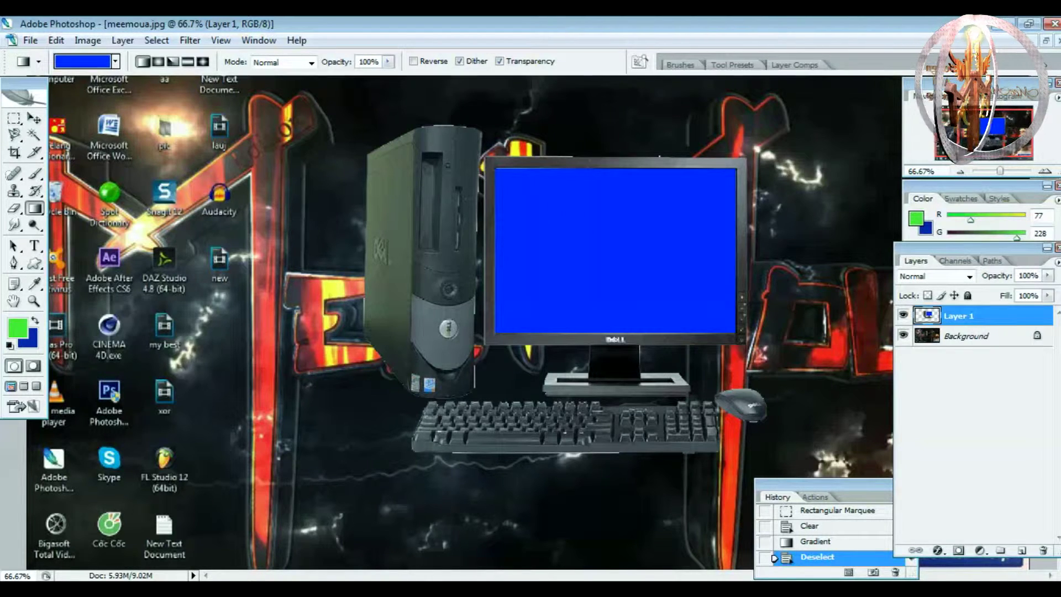
left_click(961, 171)
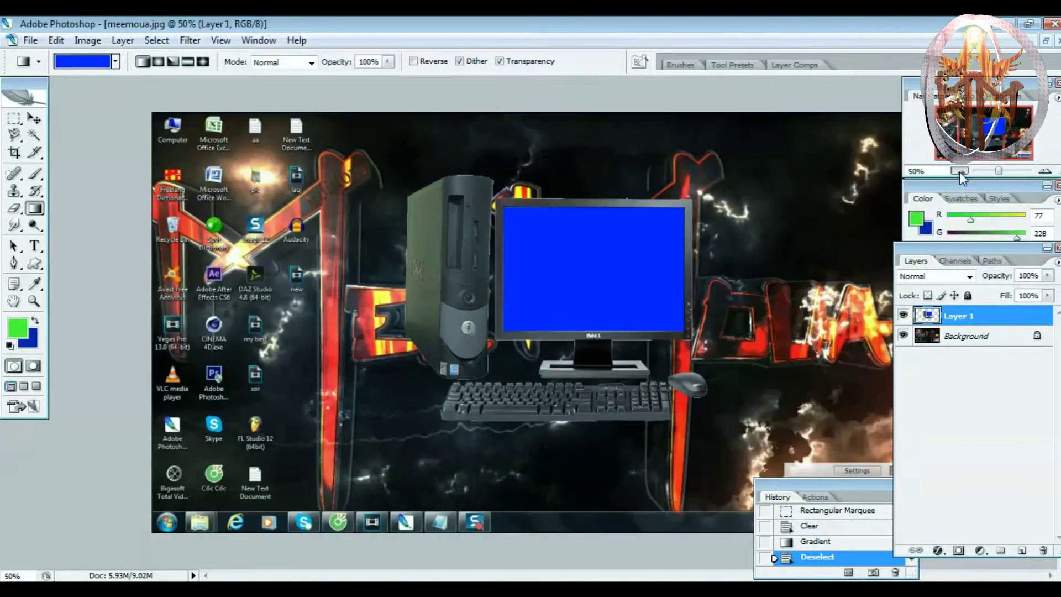
left_click(960, 171)
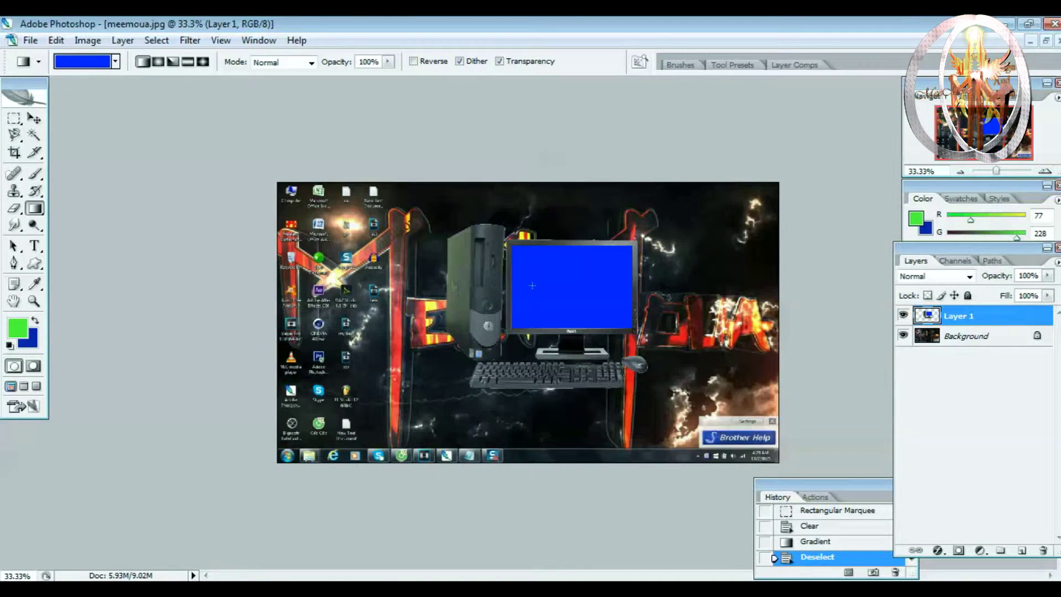
left_click(903, 336)
left_click(903, 336)
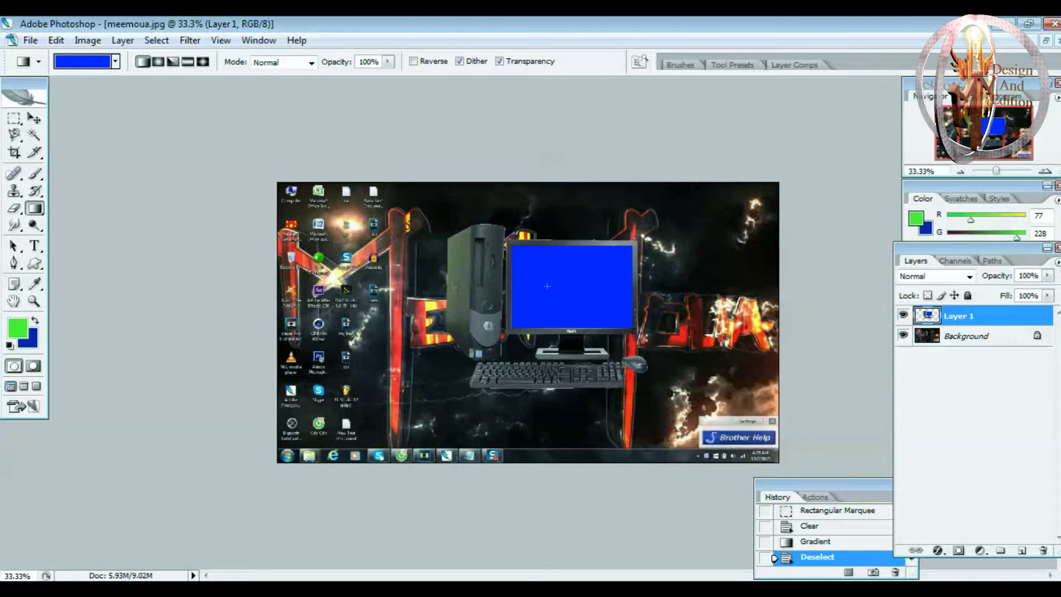
left_click(42, 41)
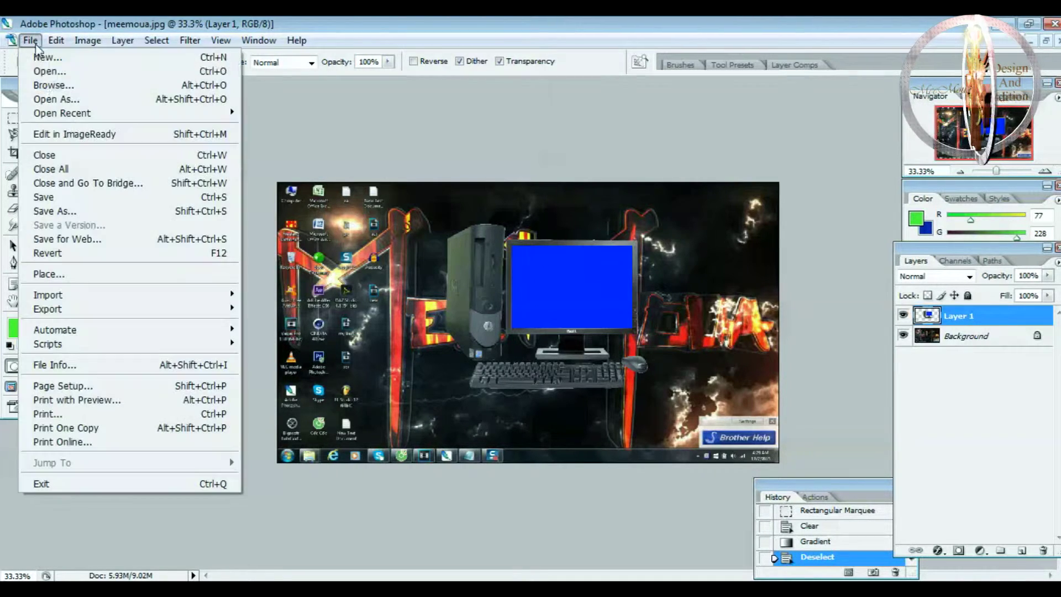
left_click(84, 215)
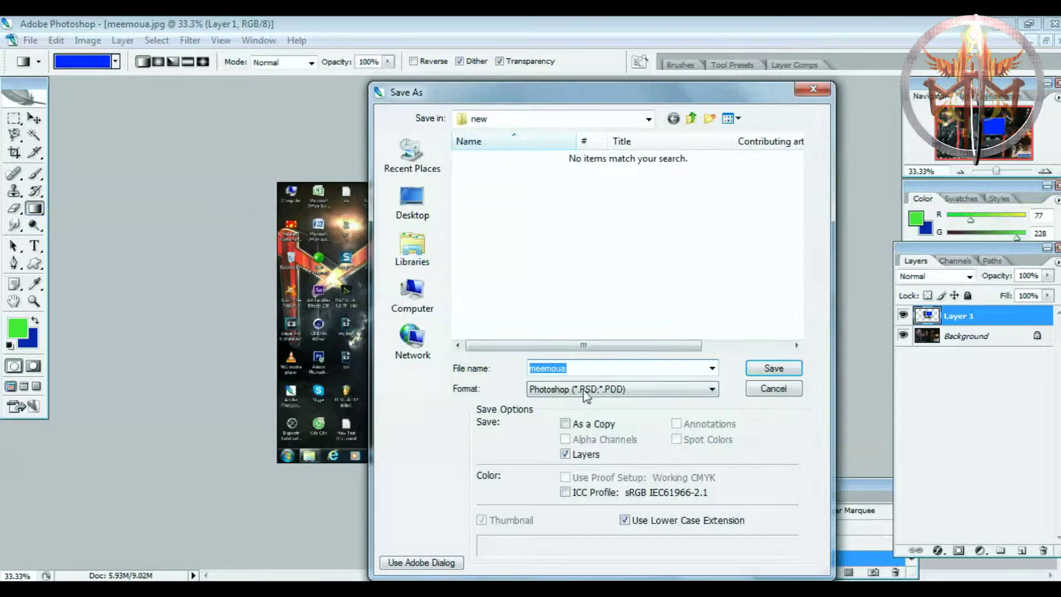
left_click(812, 89)
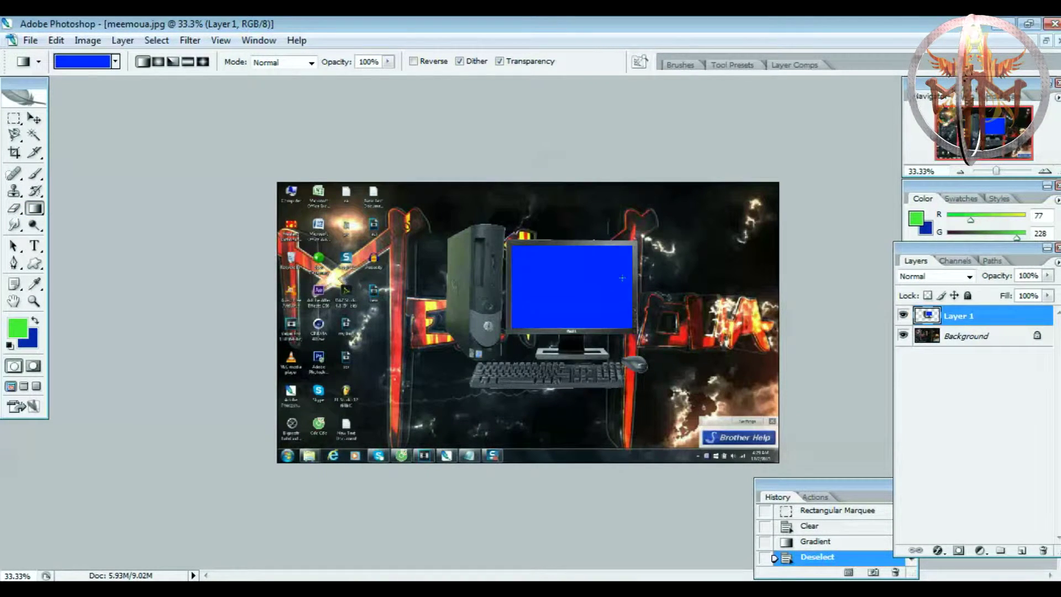
Step: Merge Layer 1 down into the Background, duplicate the merged layer, and hide the original Background
right_click(975, 321)
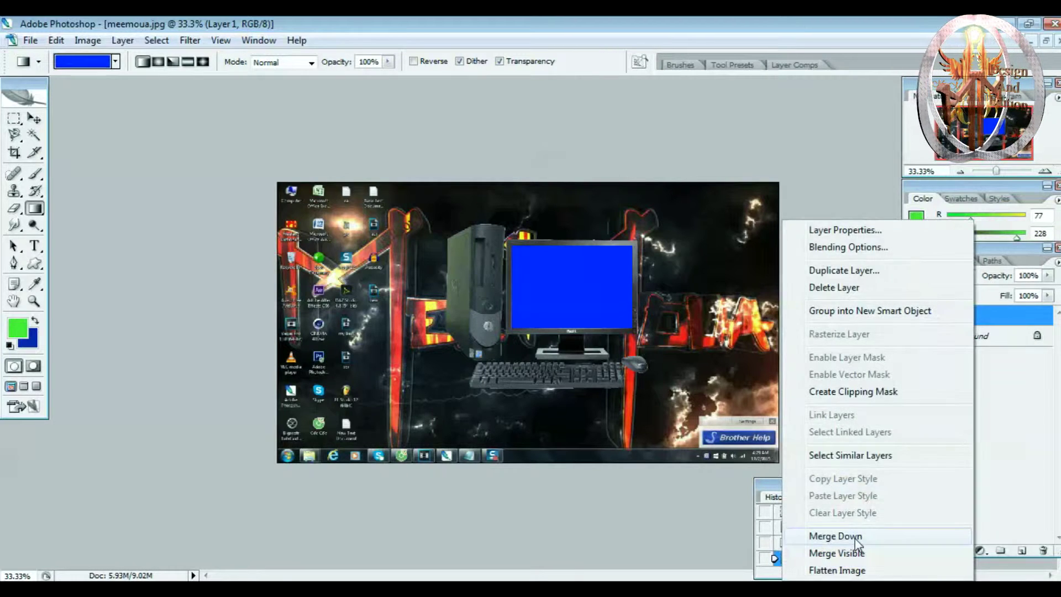
left_click(829, 534)
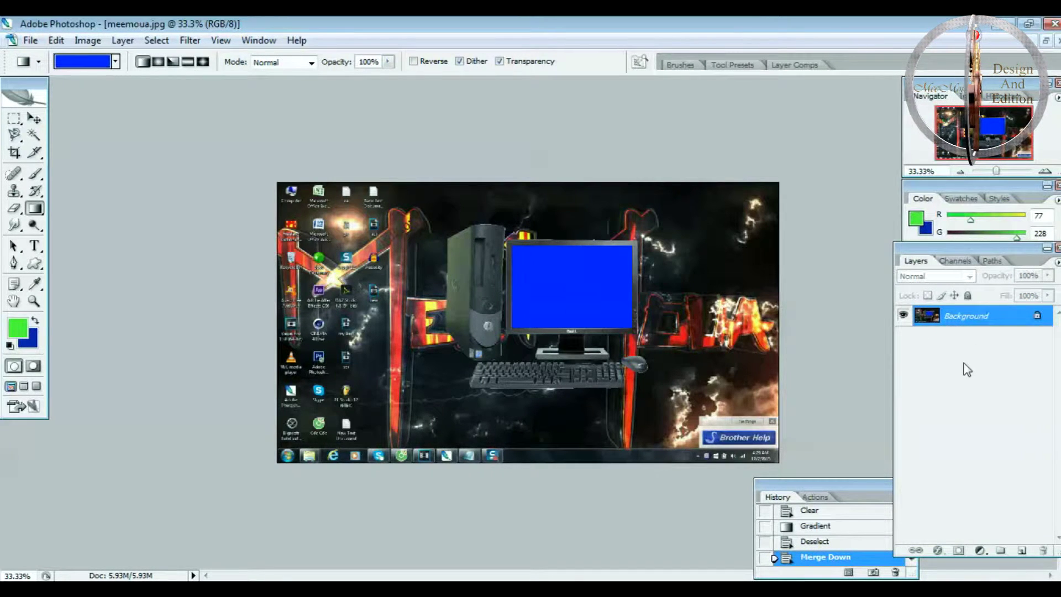
left_click_drag(1026, 540, 1021, 550)
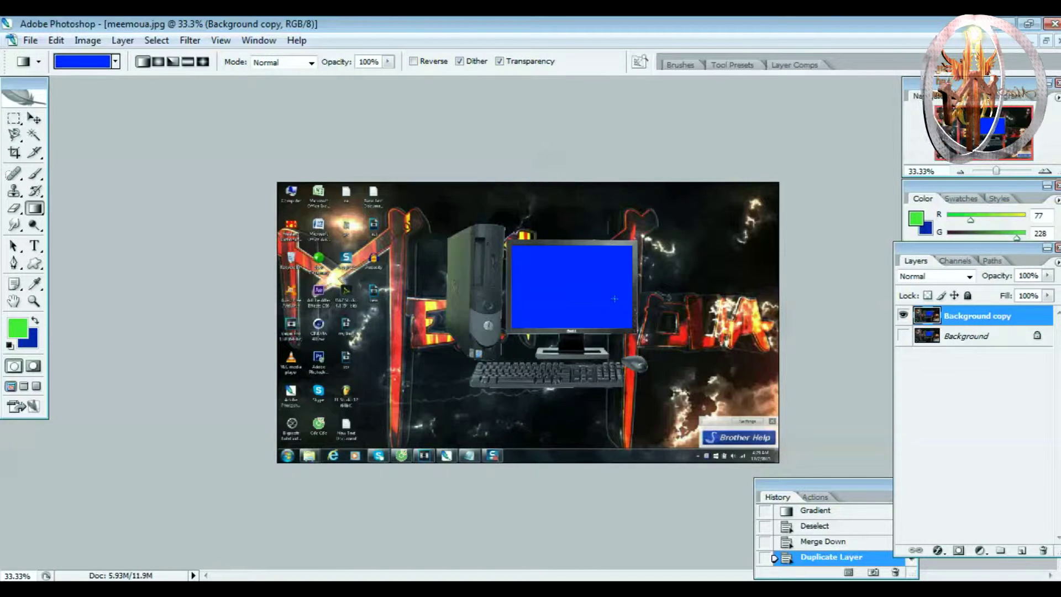
Step: Select the blue monitor screen on the Background copy with the Magic Wand, delete it, and deselect
left_click(34, 135)
left_click(550, 288)
key("Delete")
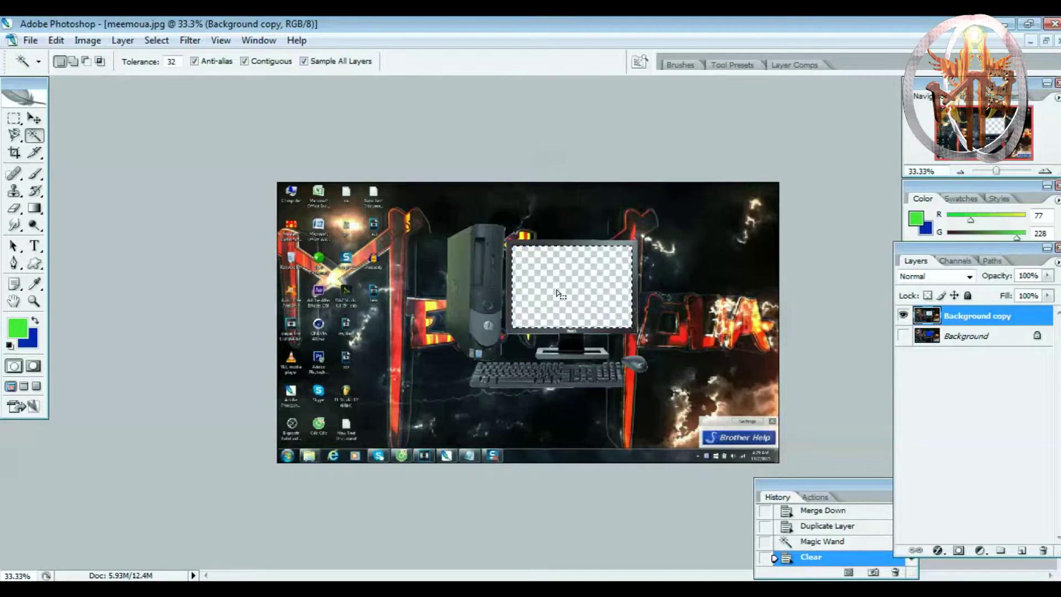
key("ctrl+d")
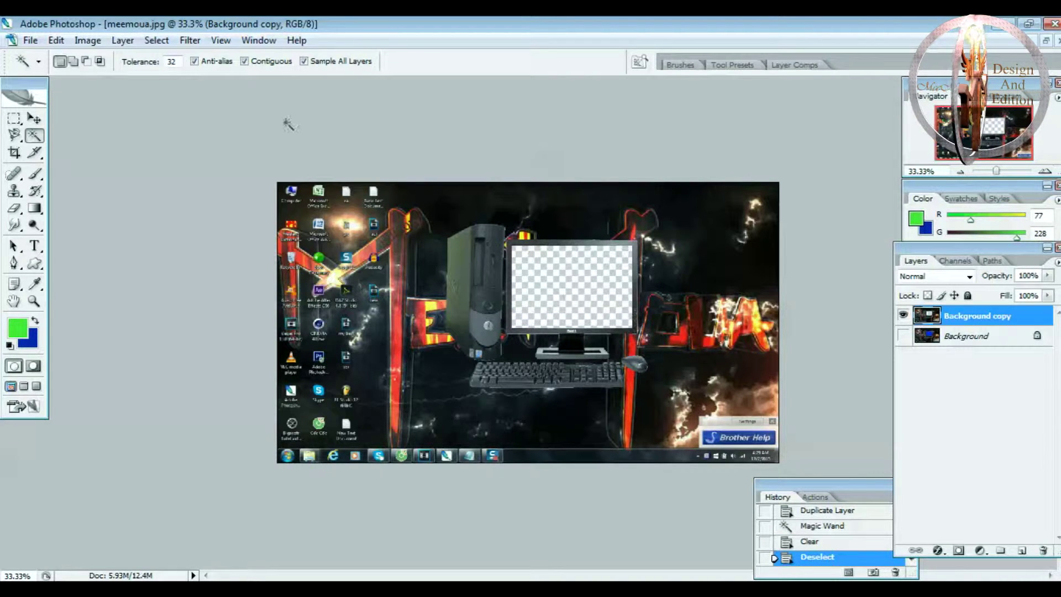
Step: Save the image in PNG format as "kuv li" in the Music library's "new" folder
left_click(29, 43)
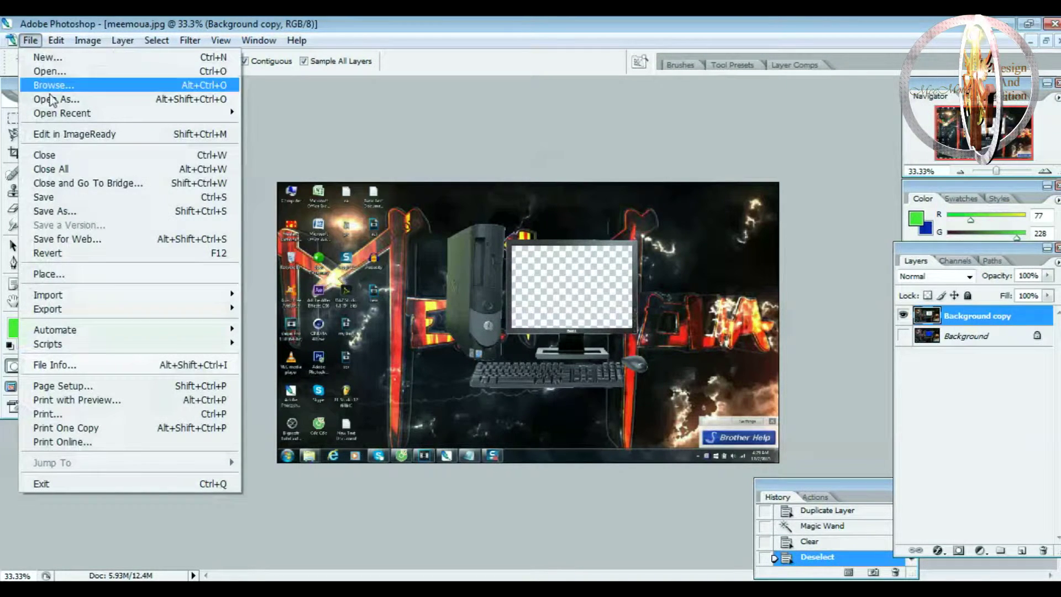
left_click(70, 208)
left_click(608, 389)
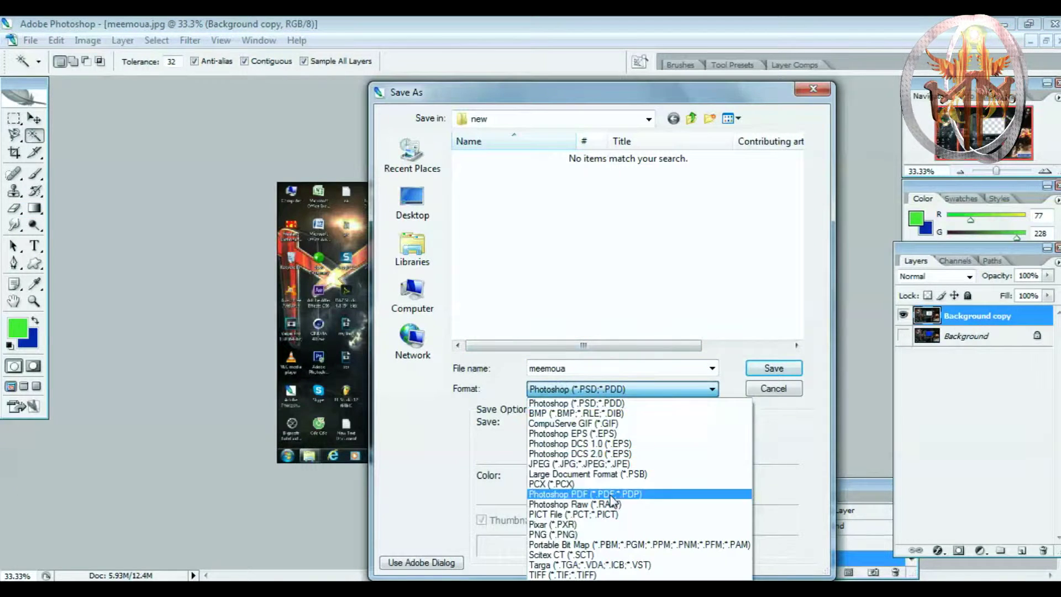
left_click(552, 522)
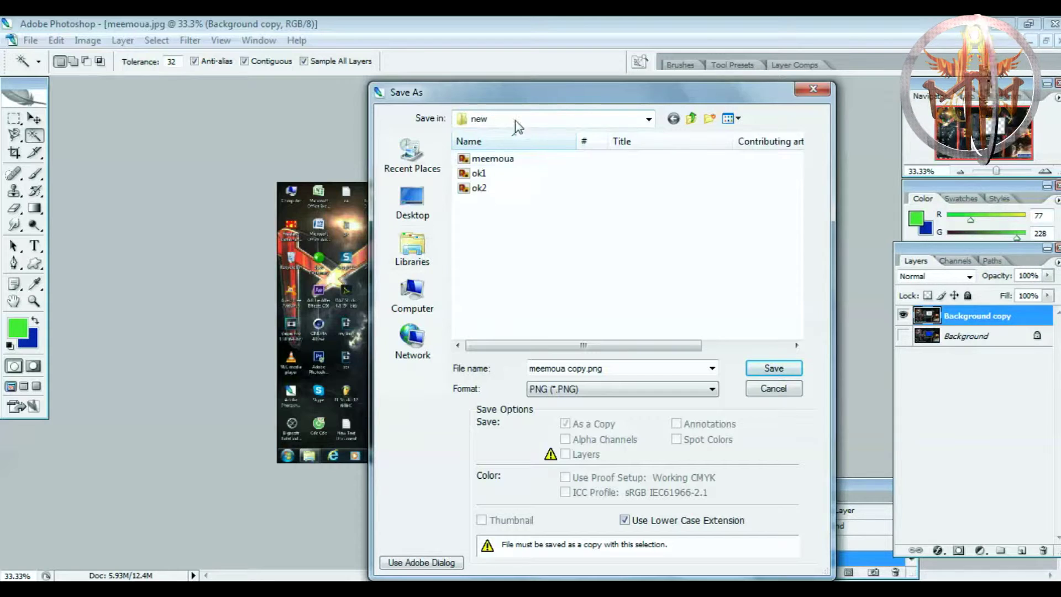
left_click(412, 248)
left_click(692, 160)
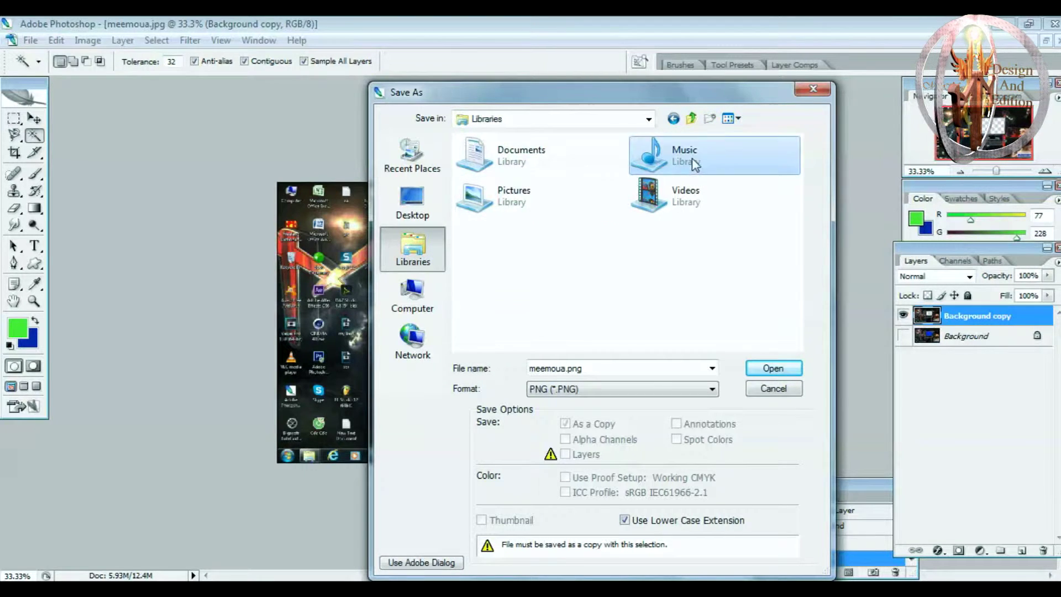
double_click(692, 159)
double_click(493, 191)
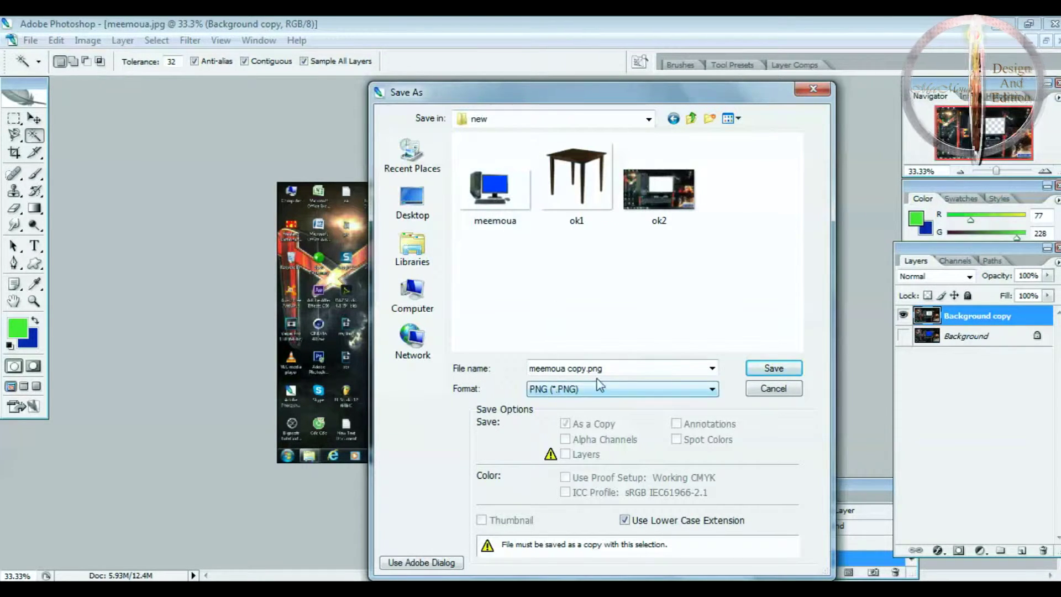
left_click(611, 368)
type("kuv li")
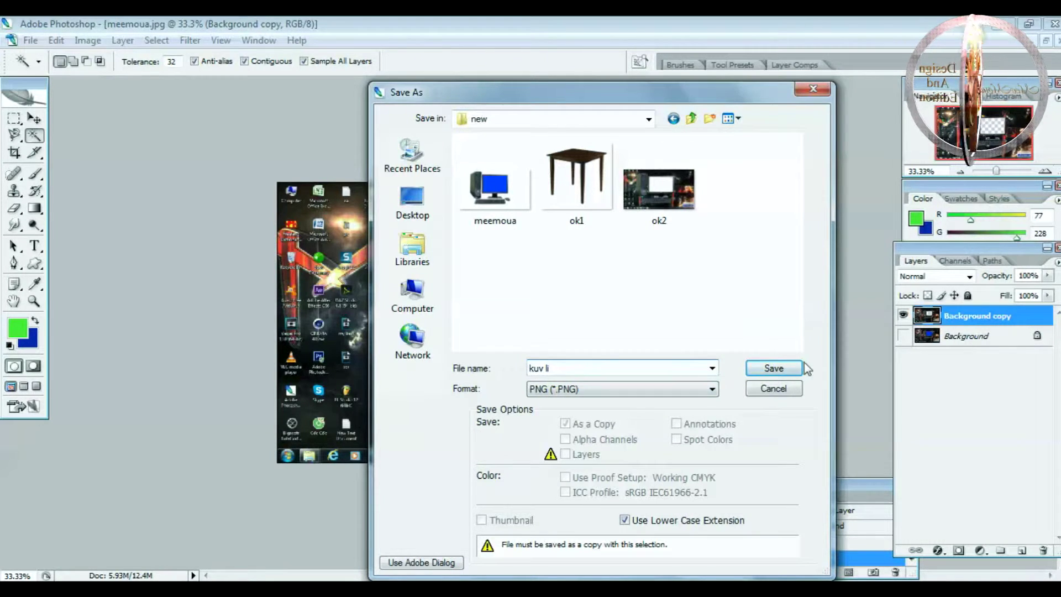
left_click(799, 367)
left_click(591, 294)
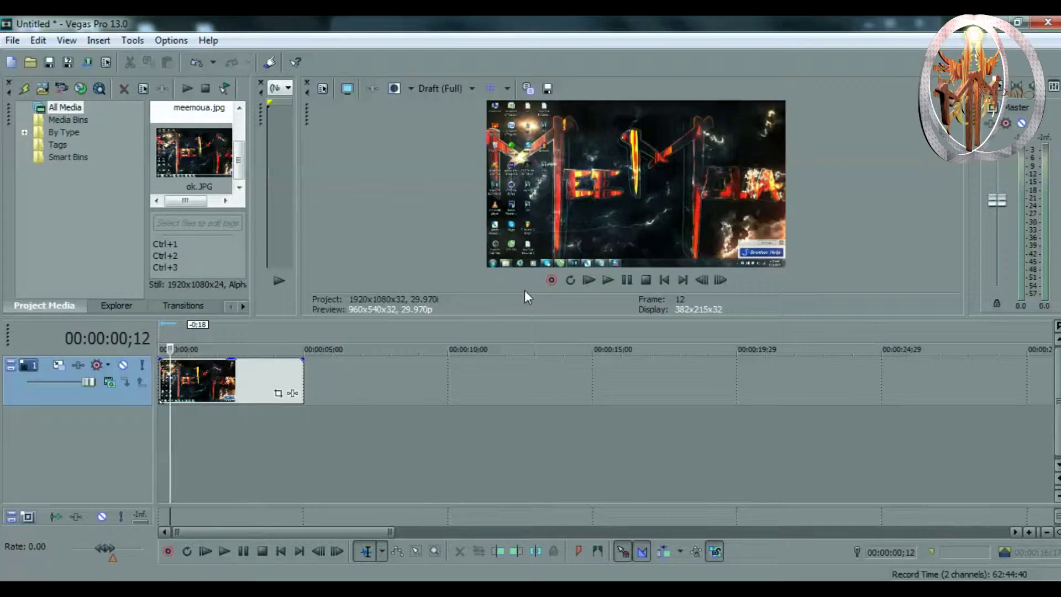
Step: Switch to Vegas Pro and delete the existing desktop image event from track 1
left_click(240, 382)
key("Delete")
left_click(164, 385)
Step: Add kuv li.png from the Music library's "new" folder to track 1 and shift it to start near 00:00:01:16
mouse_move(133, 587)
left_click(88, 525)
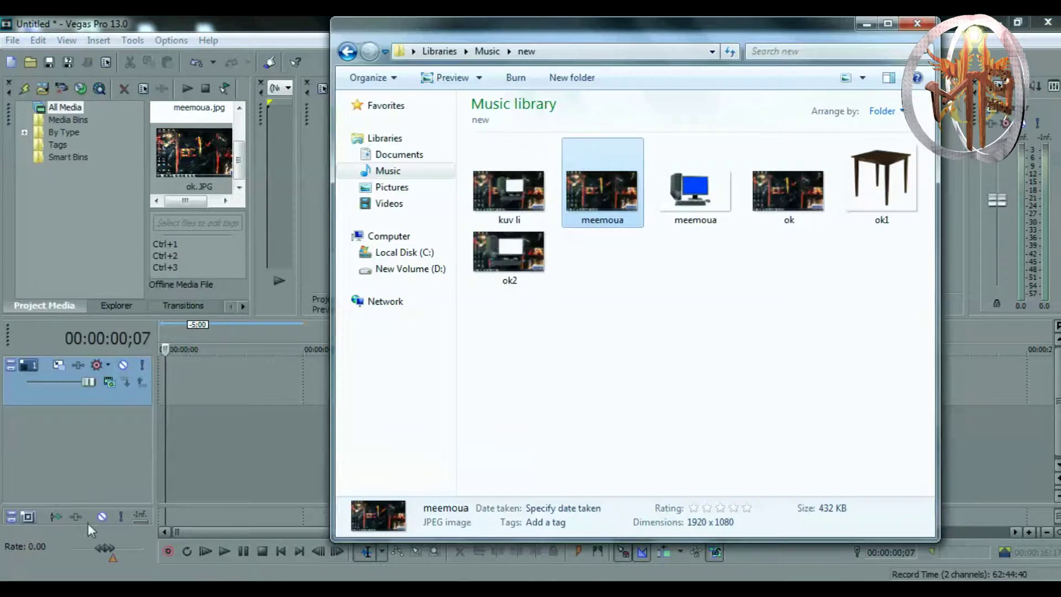
left_click_drag(544, 220, 251, 367)
left_click(278, 439)
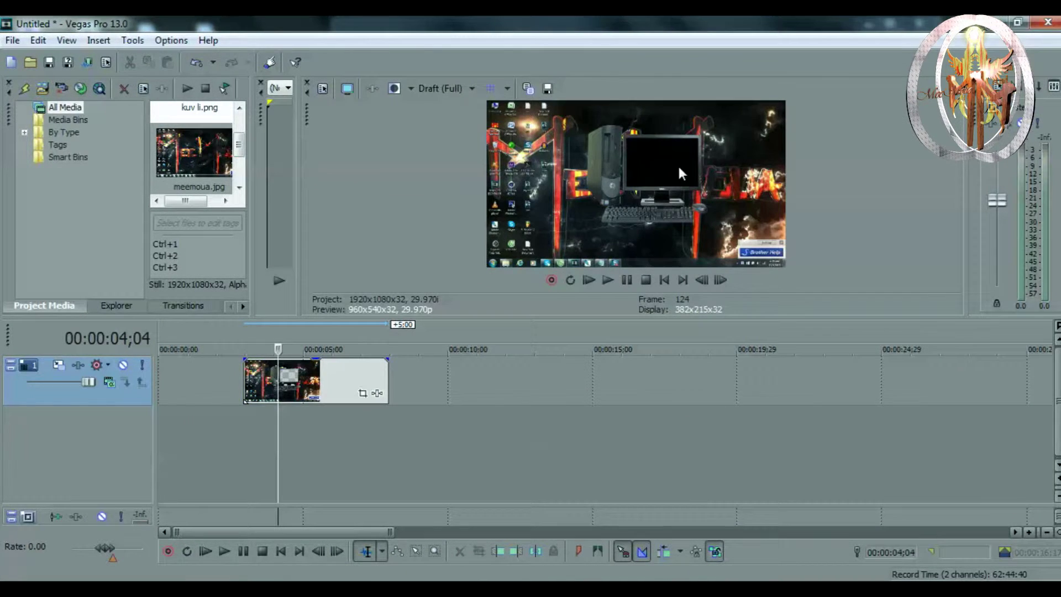
left_click_drag(303, 385, 267, 384)
left_click(240, 434)
Step: Add the Dab.mp4 video below the image track and delete its audio event
mouse_move(188, 588)
left_click(306, 485)
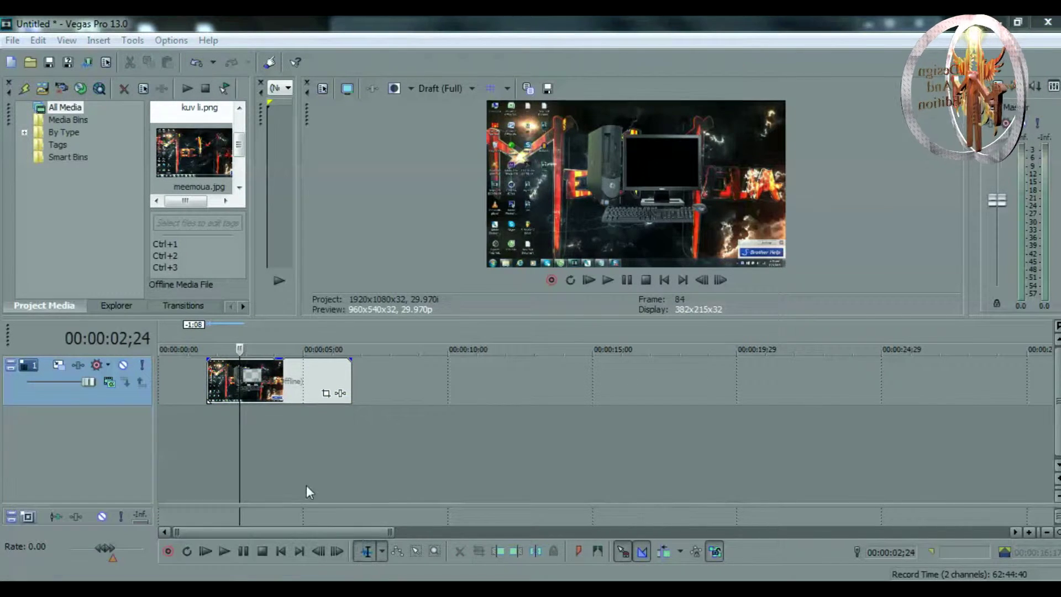
mouse_move(861, 207)
left_mouse_down()
mouse_move(569, 301)
mouse_move(322, 439)
left_mouse_up()
left_click(338, 428)
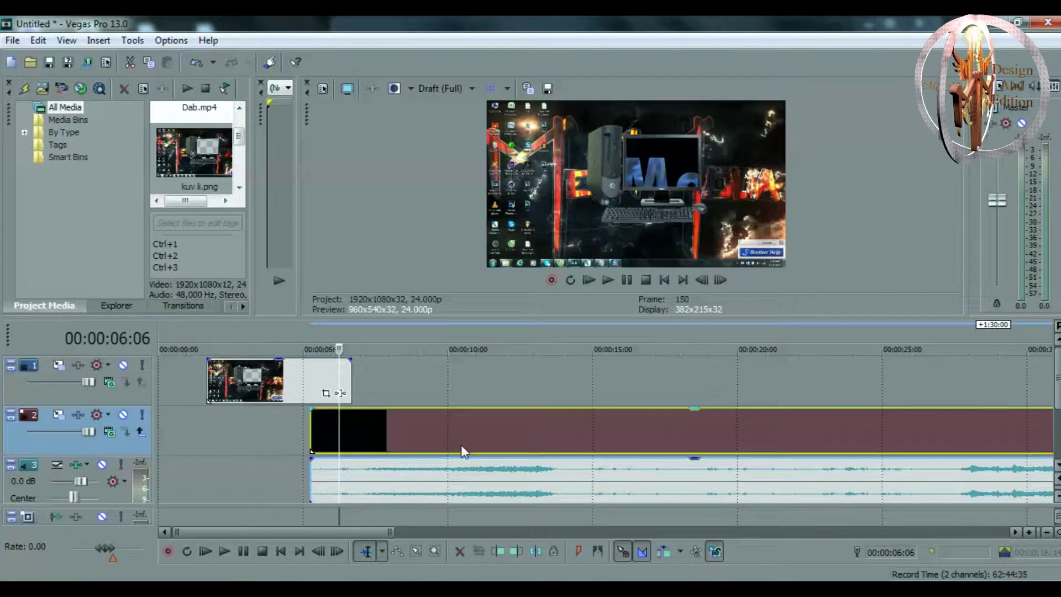
left_click(452, 486)
key("Delete")
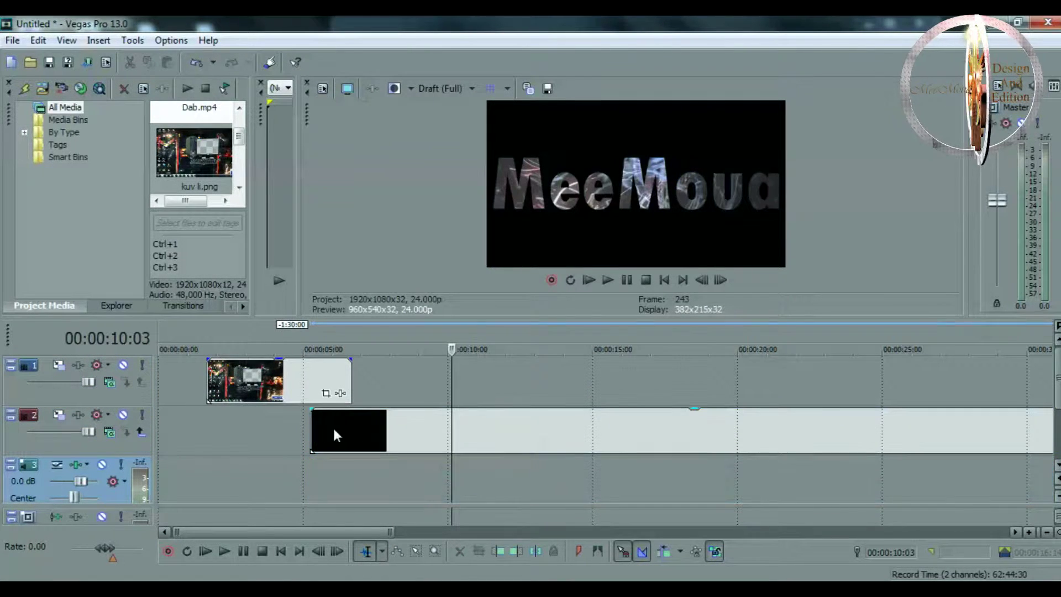
Step: Trim and move the Dab video event so it starts and ends together with the computer image event
left_click(312, 426)
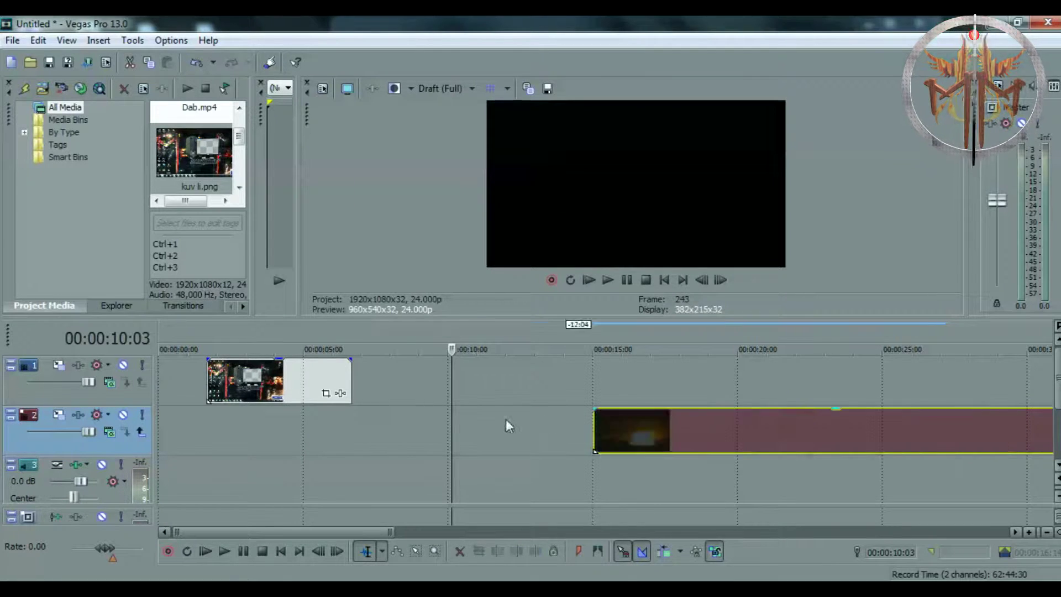
left_click_drag(320, 422, 263, 423)
left_click_drag(352, 437, 300, 424)
scroll(331, 425, "down", 5)
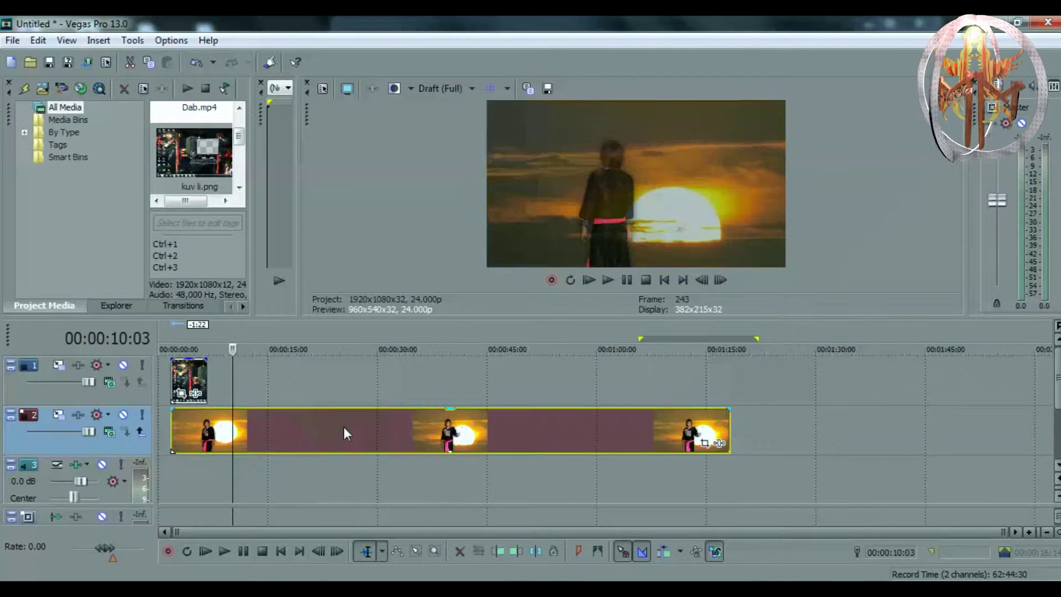
left_click_drag(730, 423, 207, 424)
left_click(183, 333)
scroll(206, 333, "up", 4)
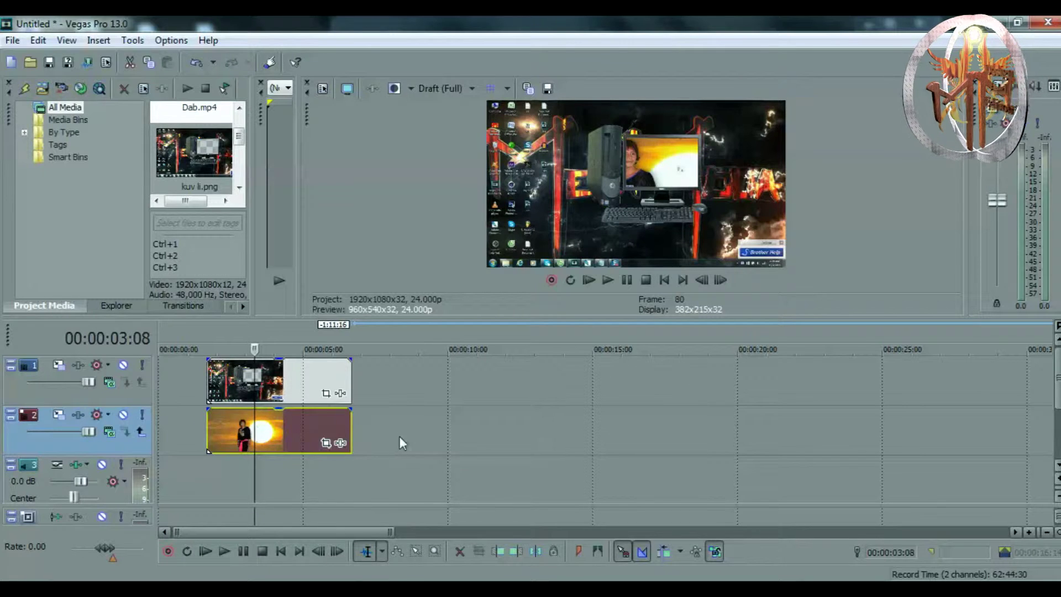
Step: Insert a video track, arrange the computer image on track 1 and the Dab video on track 2, and preview the composite
right_click(428, 377)
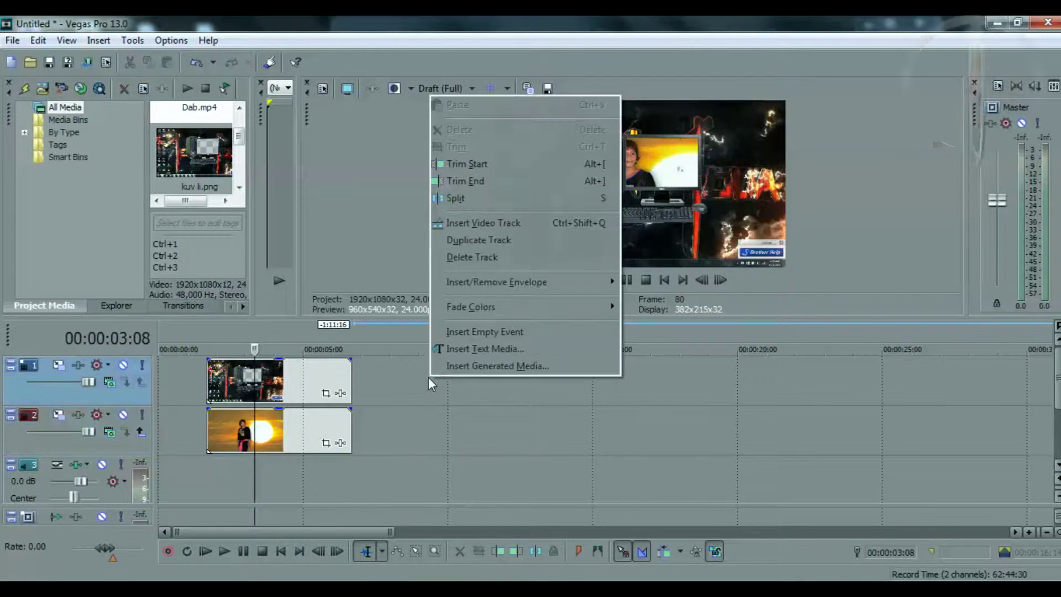
left_click(482, 223)
left_click_drag(314, 427, 302, 376)
left_click(282, 445)
left_click_drag(281, 443, 281, 432)
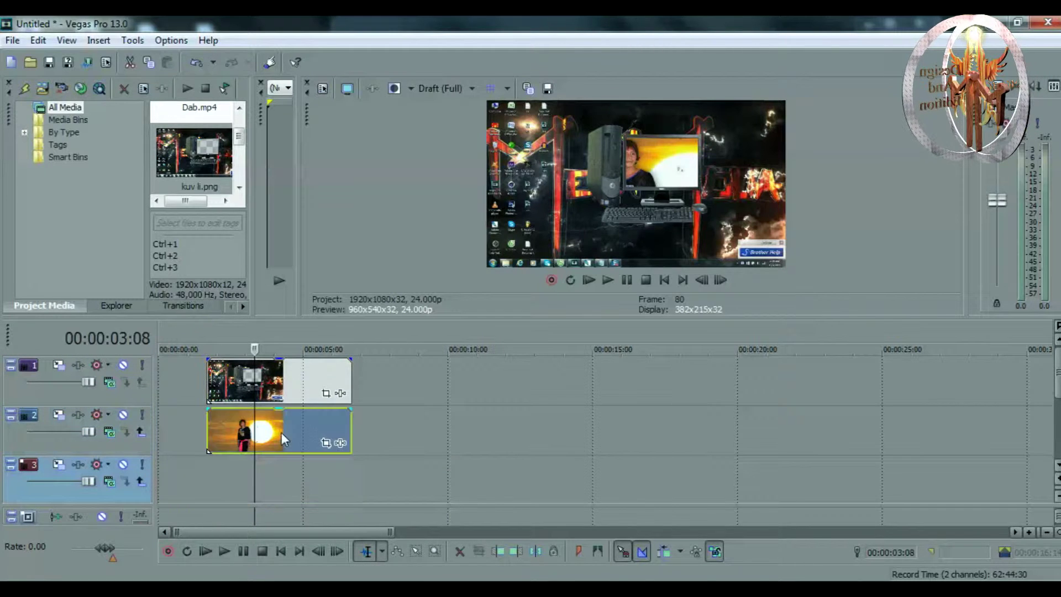
left_click(278, 333)
key("space")
key("space")
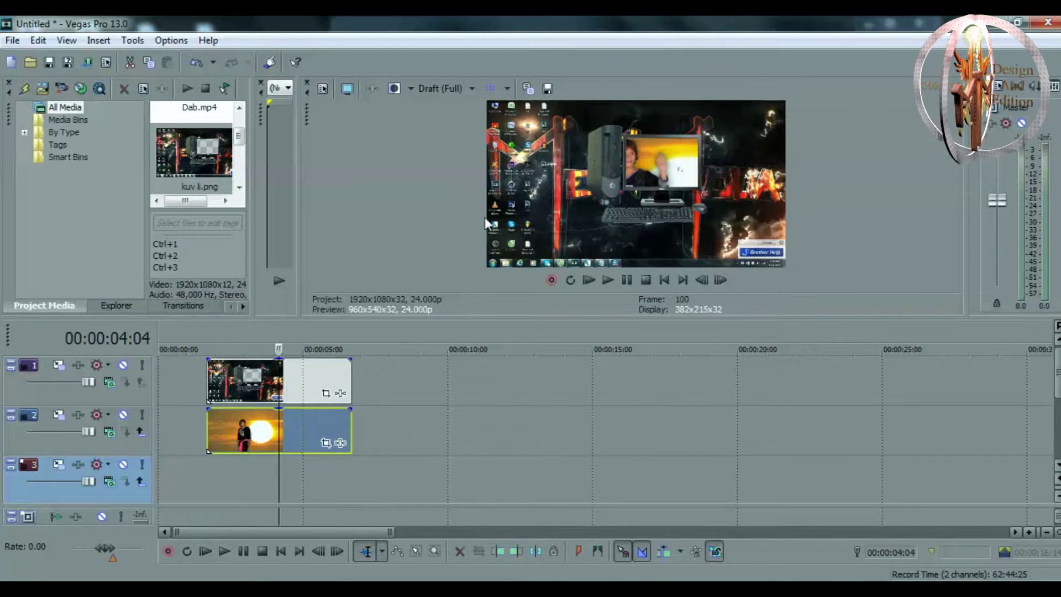
Step: From the start of the events, lock the aspect ratio and enlarge and reposition the Dab event's pan/crop frame so the video fits the monitor screen
left_click(216, 345)
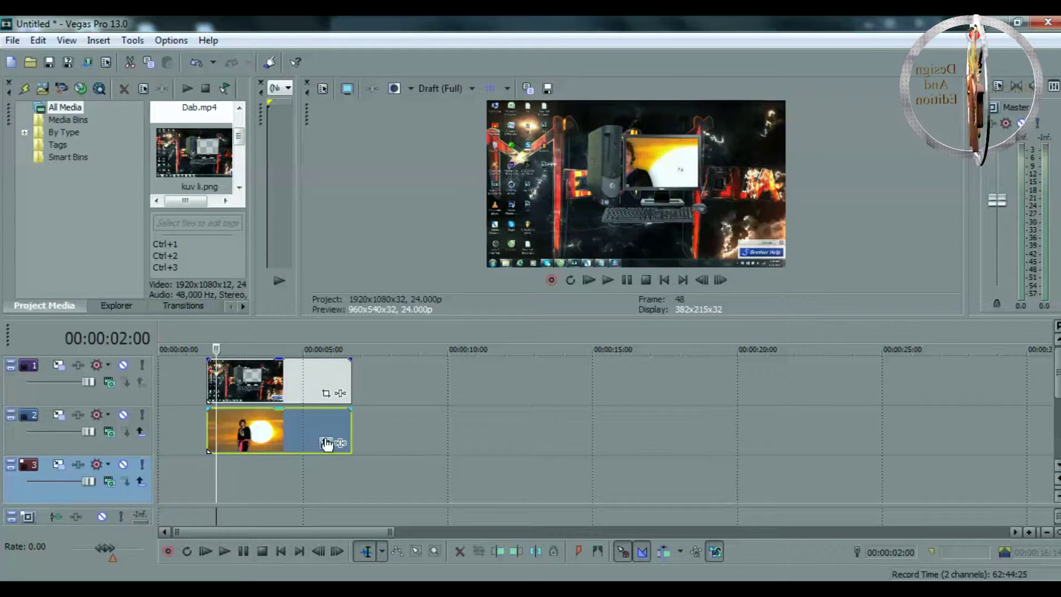
left_click(206, 326)
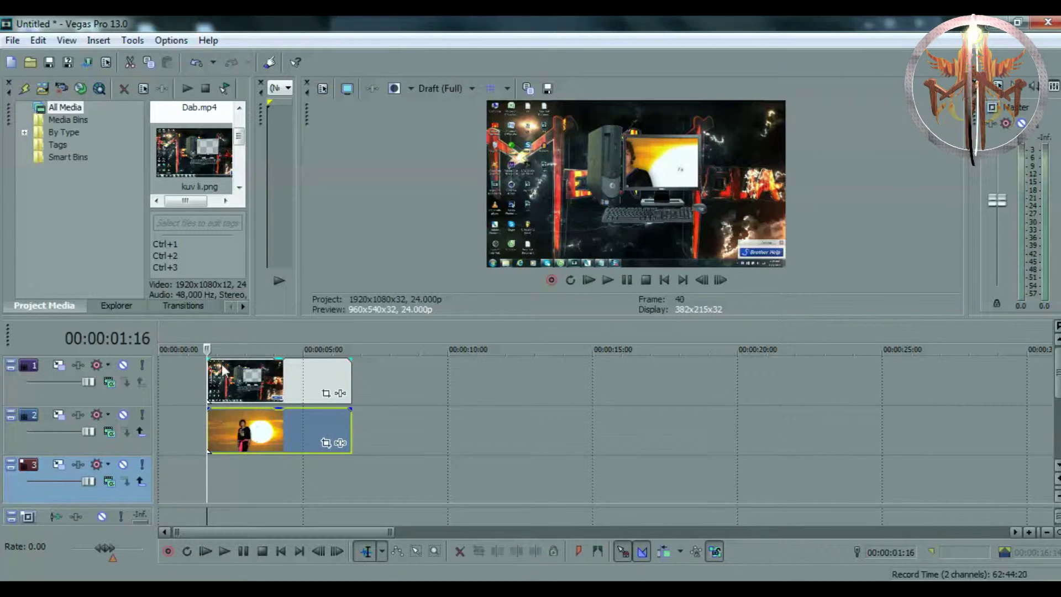
left_click(325, 443)
scroll(350, 316, "down", 8)
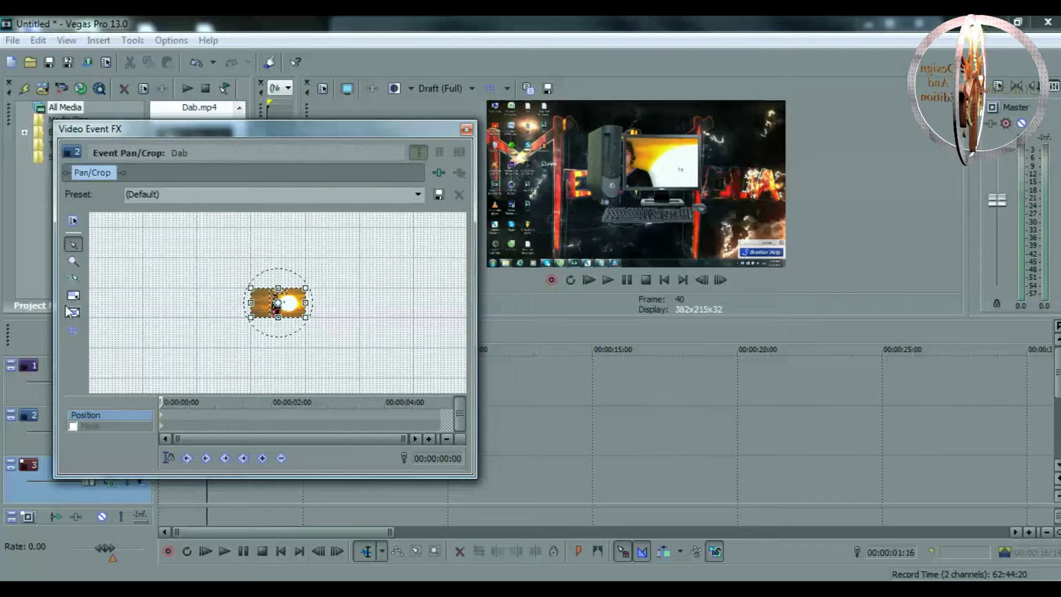
left_click(73, 296)
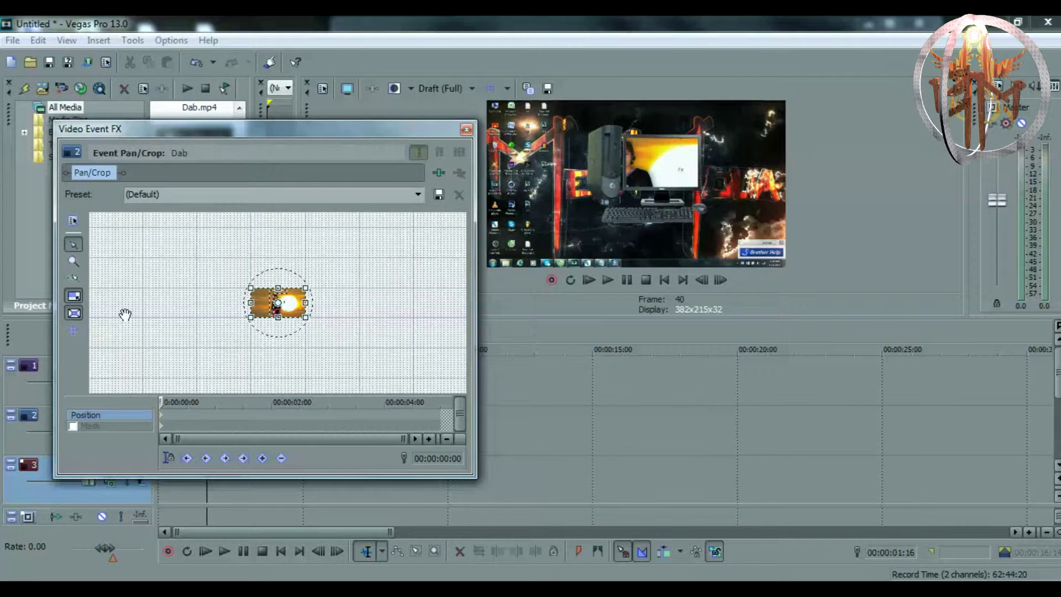
left_click_drag(304, 291, 335, 293)
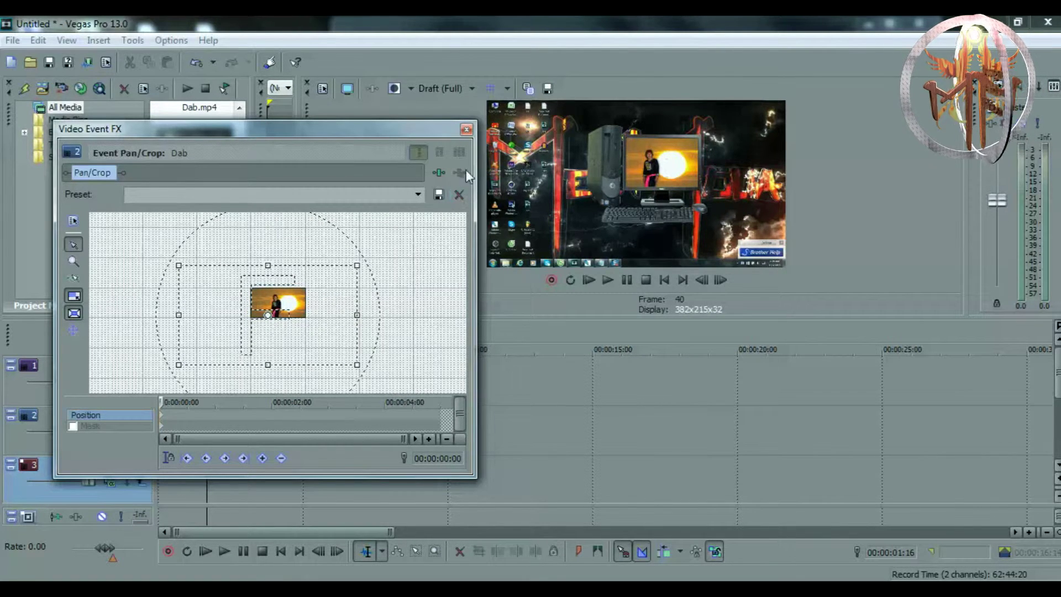
Step: Play back the composite and enlarge the video preview area to check the Dab video's fit inside the monitor screen
key("space")
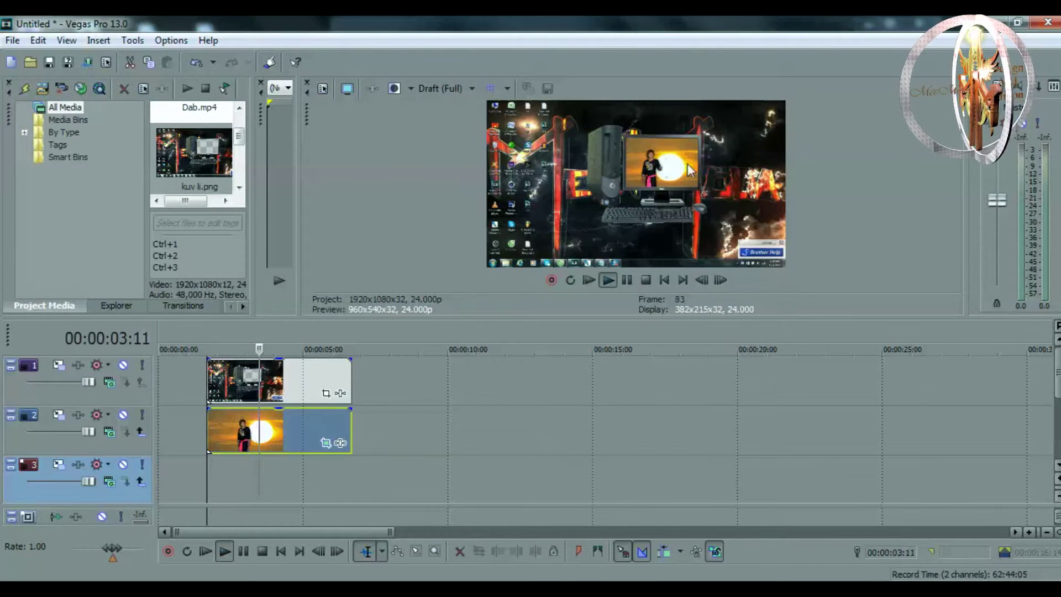
left_click_drag(759, 320, 772, 529)
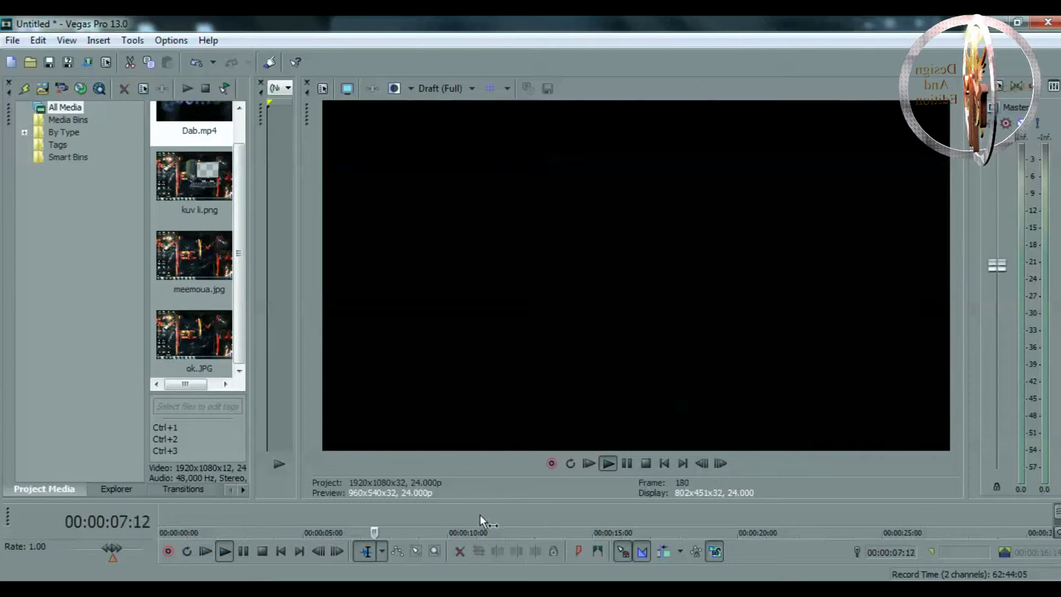
left_click_drag(503, 500, 543, 327)
left_click(237, 344)
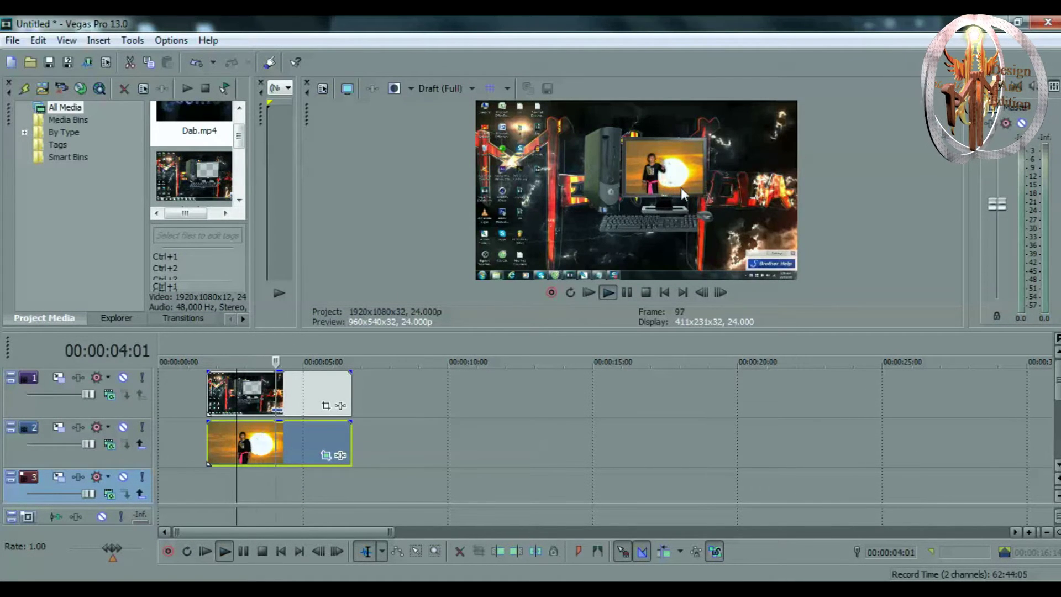
key("space")
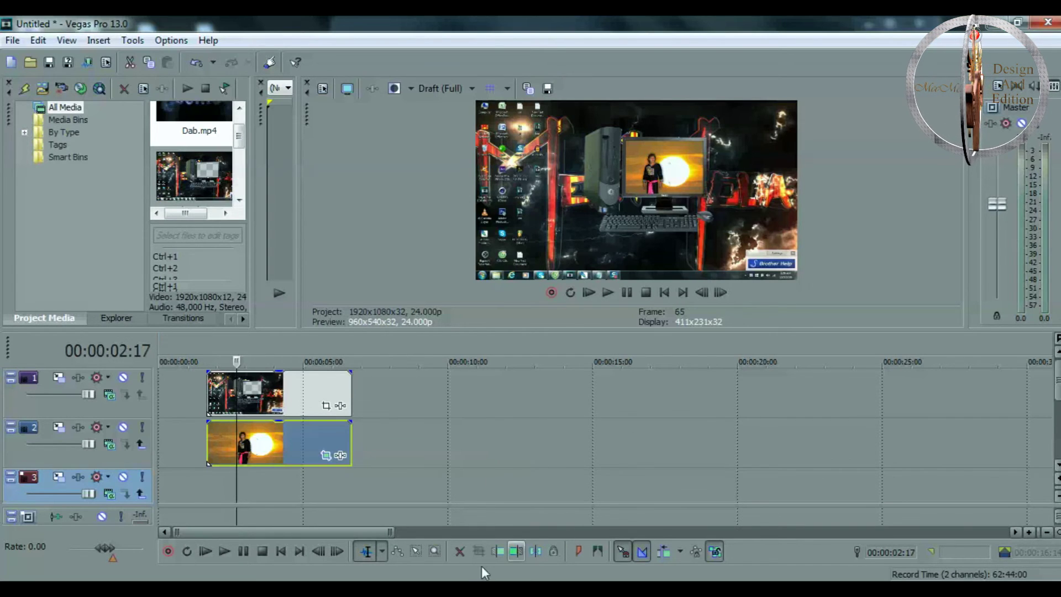
left_click_drag(656, 333, 639, 377)
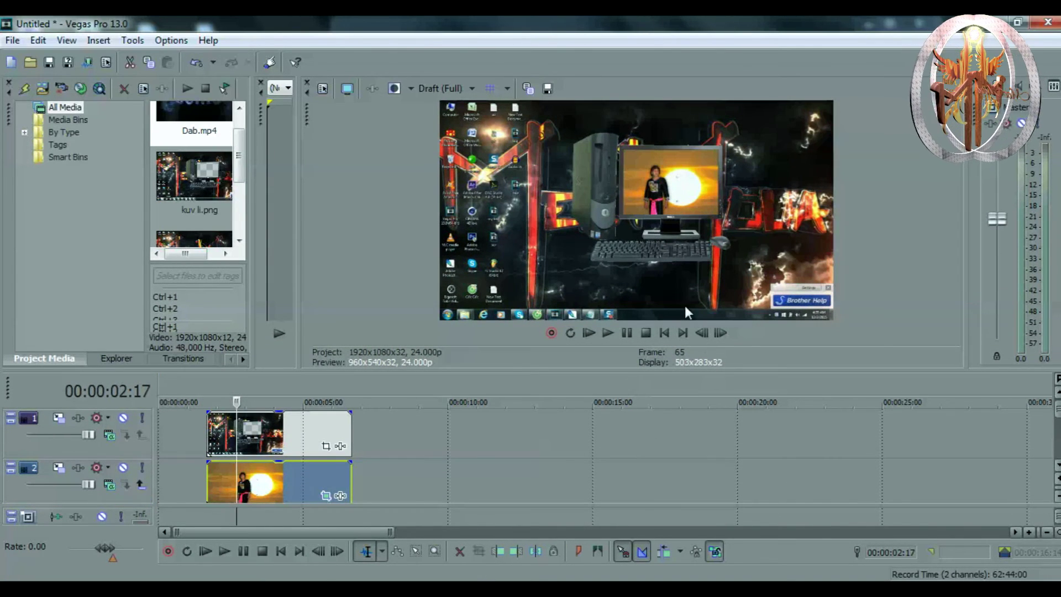